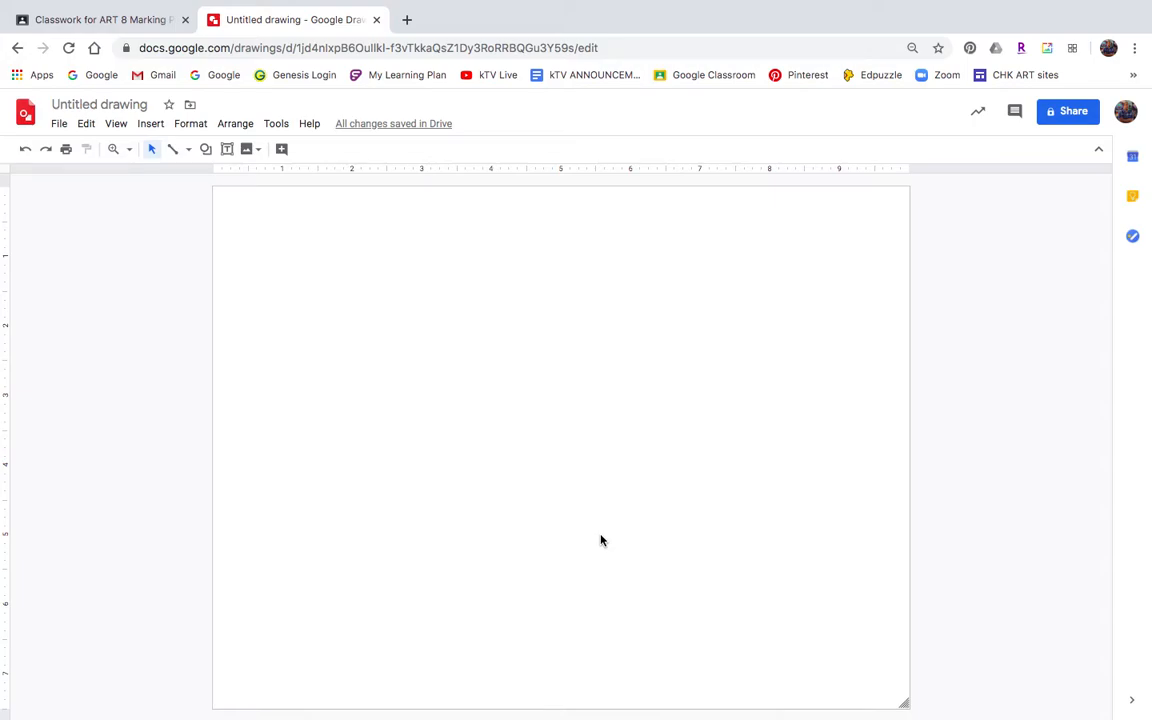
right_click(536, 310)
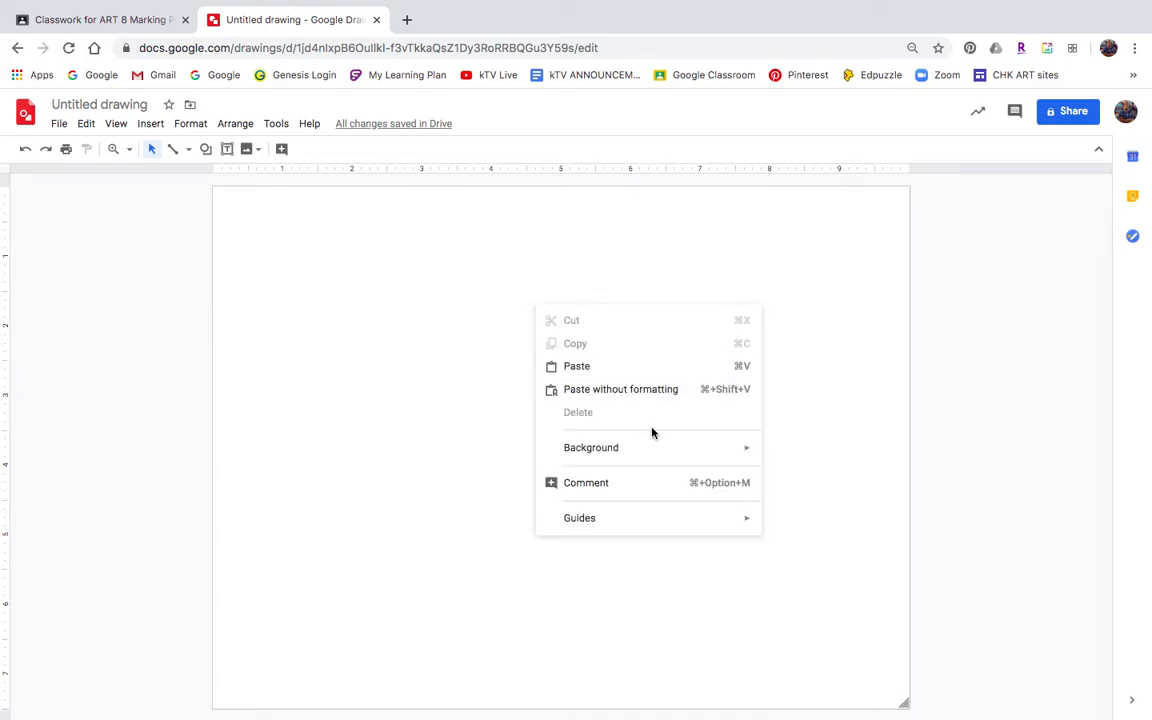
mouse_move(645, 452)
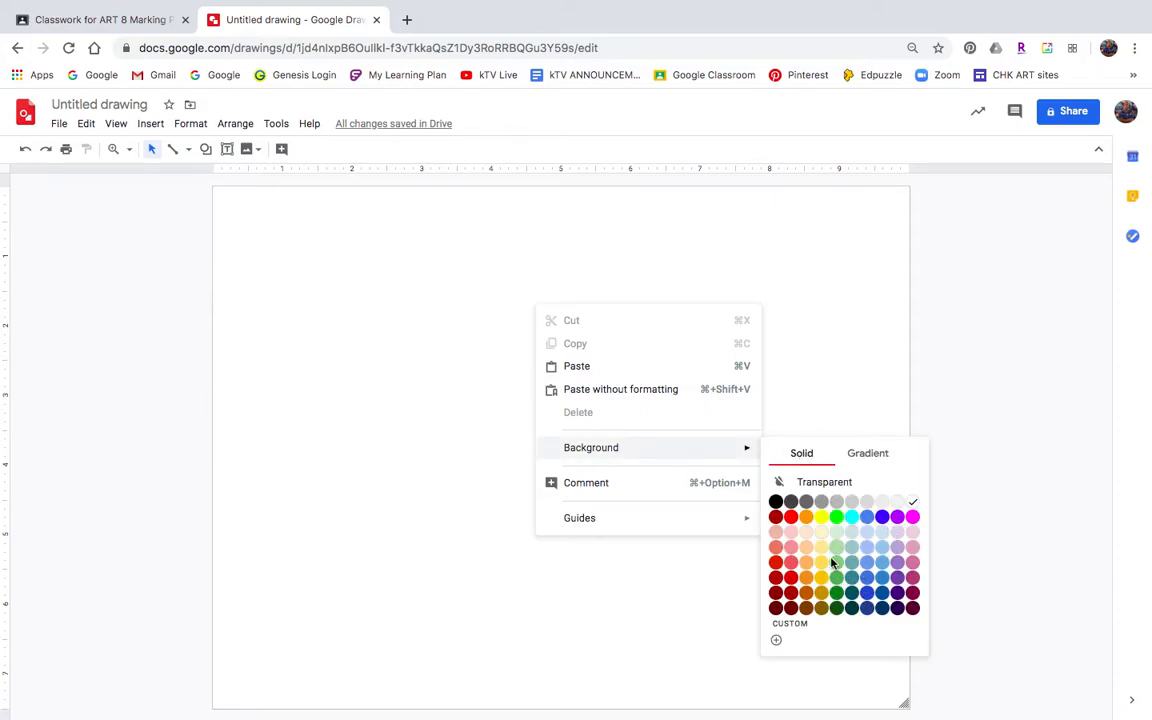
click(870, 457)
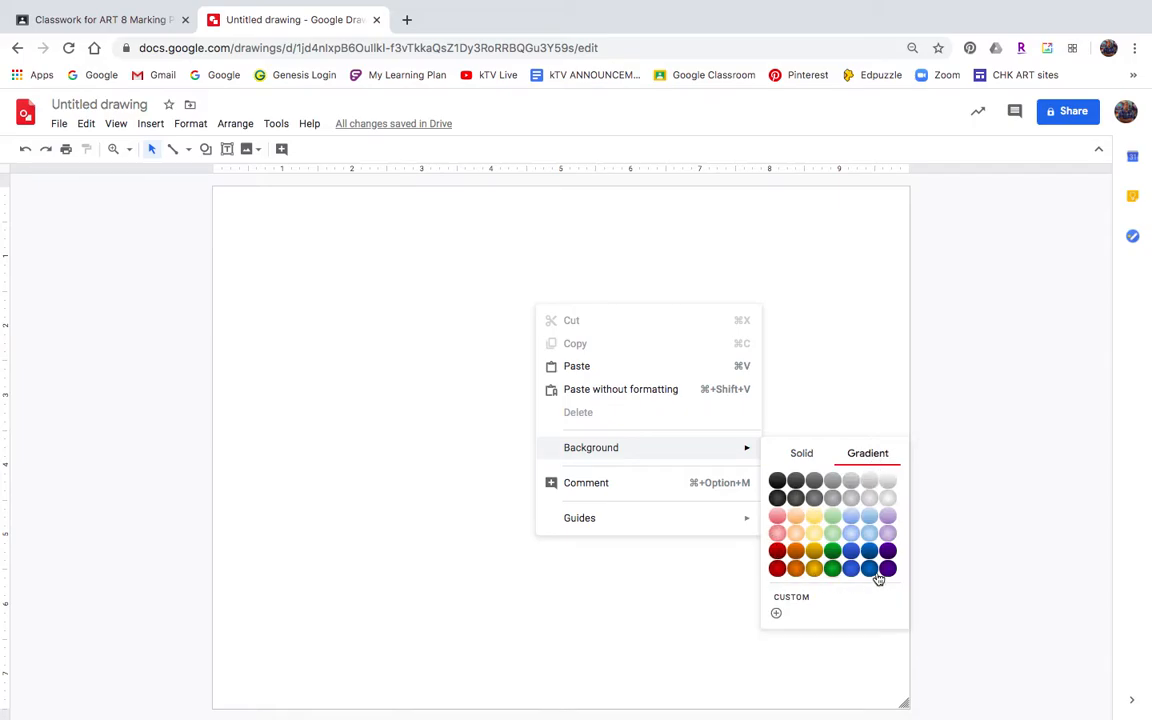
click(804, 457)
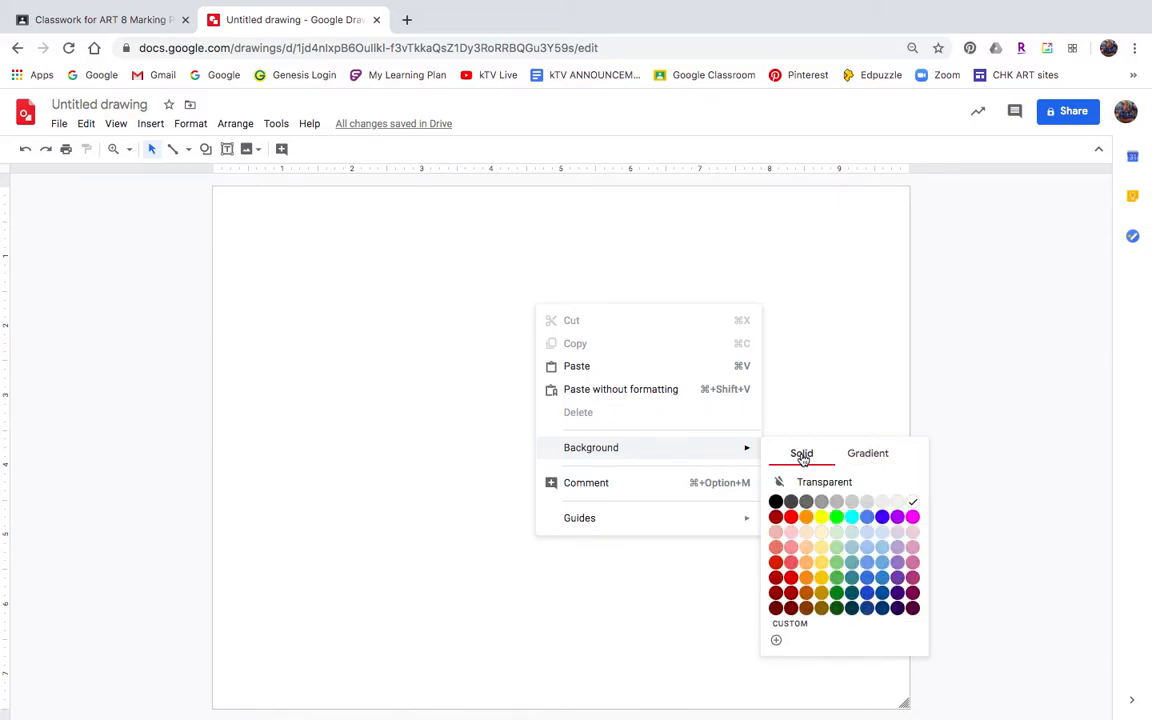
click(811, 346)
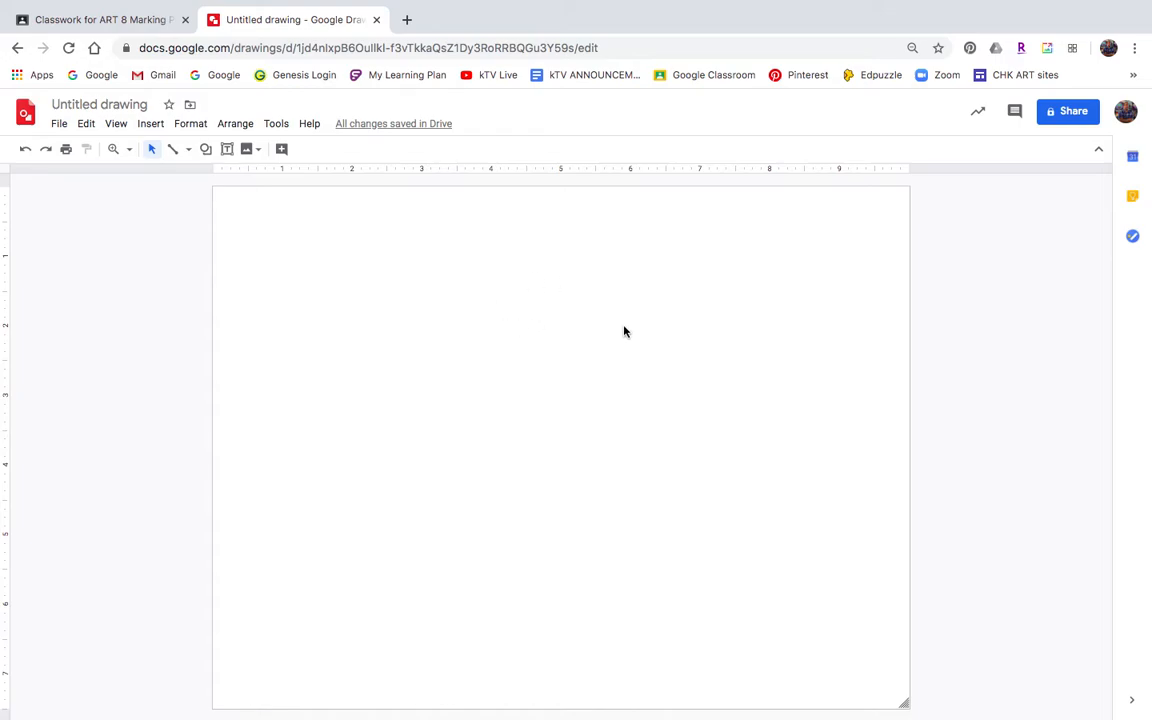
- Draw a trial square, about 2.8 inches per side, on the canvas and delete it
click(206, 149)
mouse_move(252, 182)
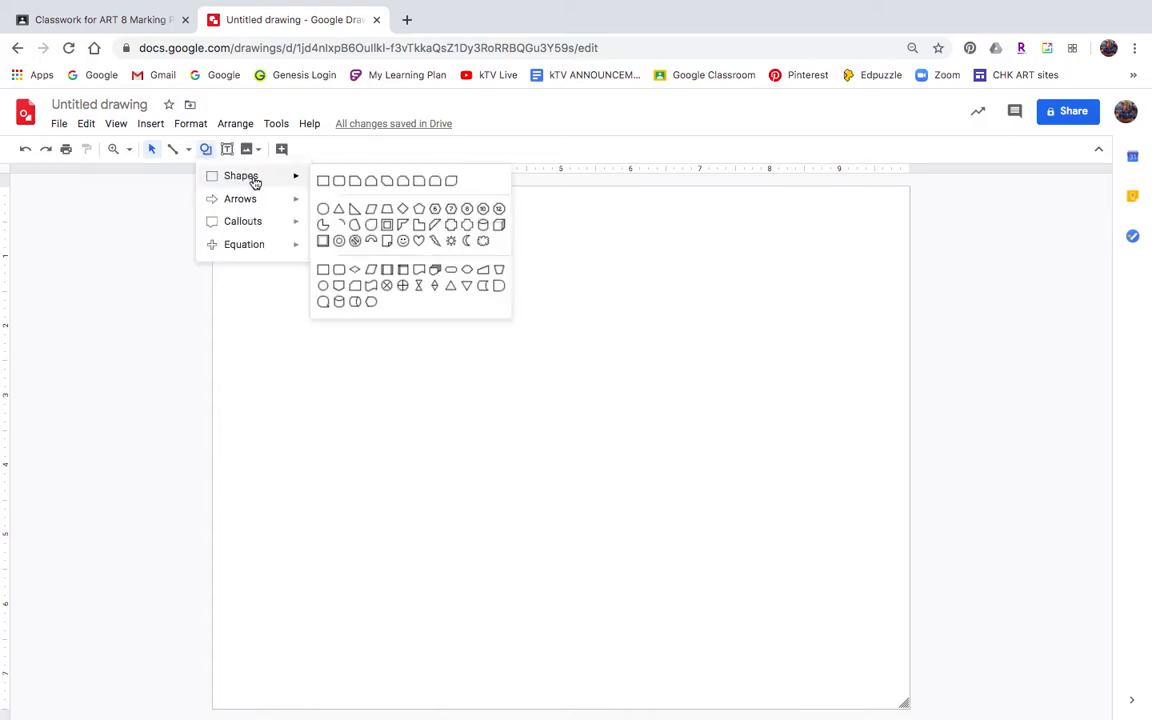
click(323, 182)
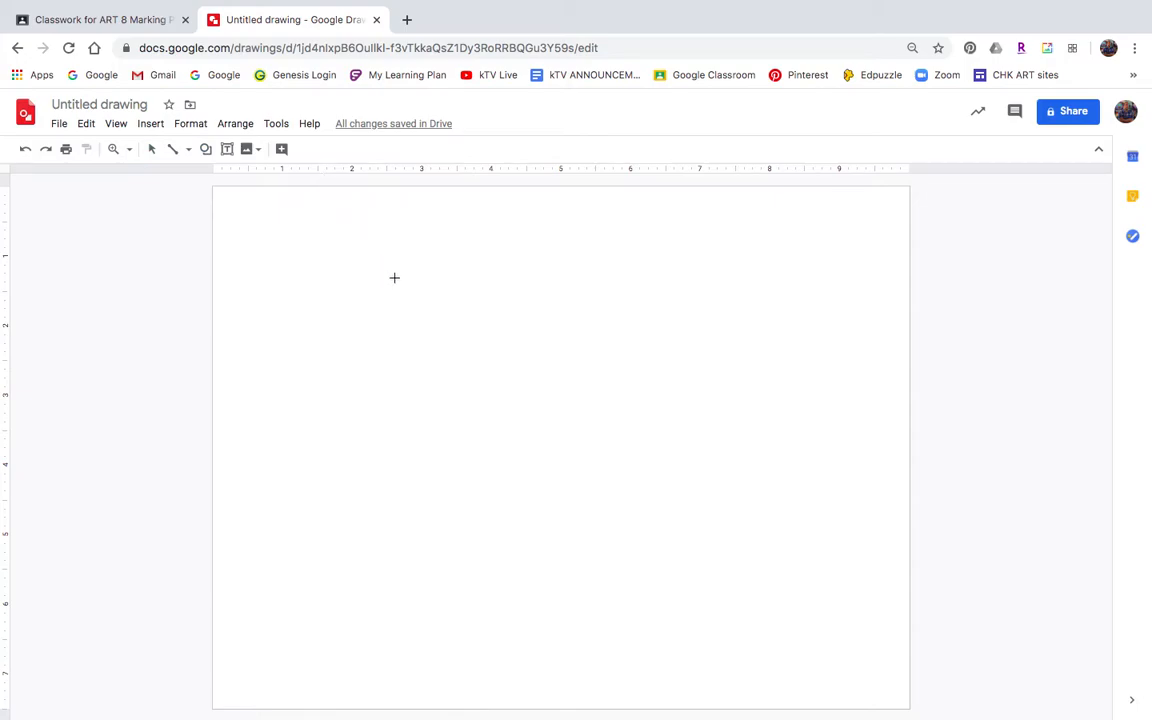
drag(394, 277, 587, 413)
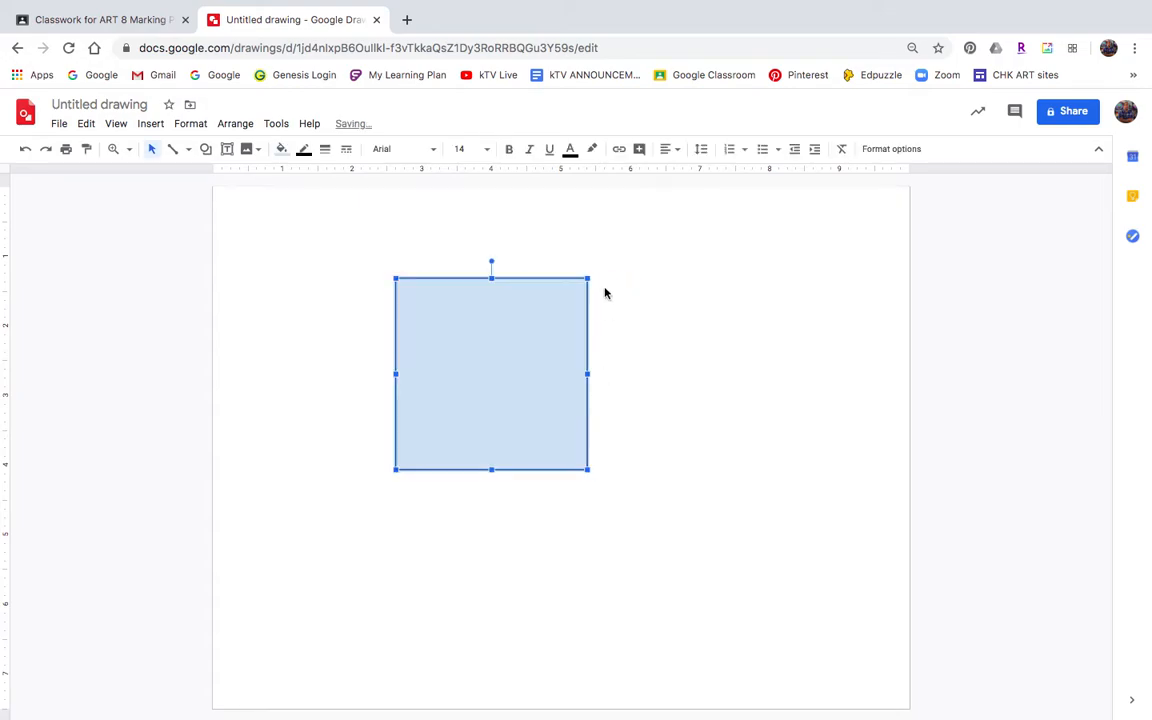
key(Delete)
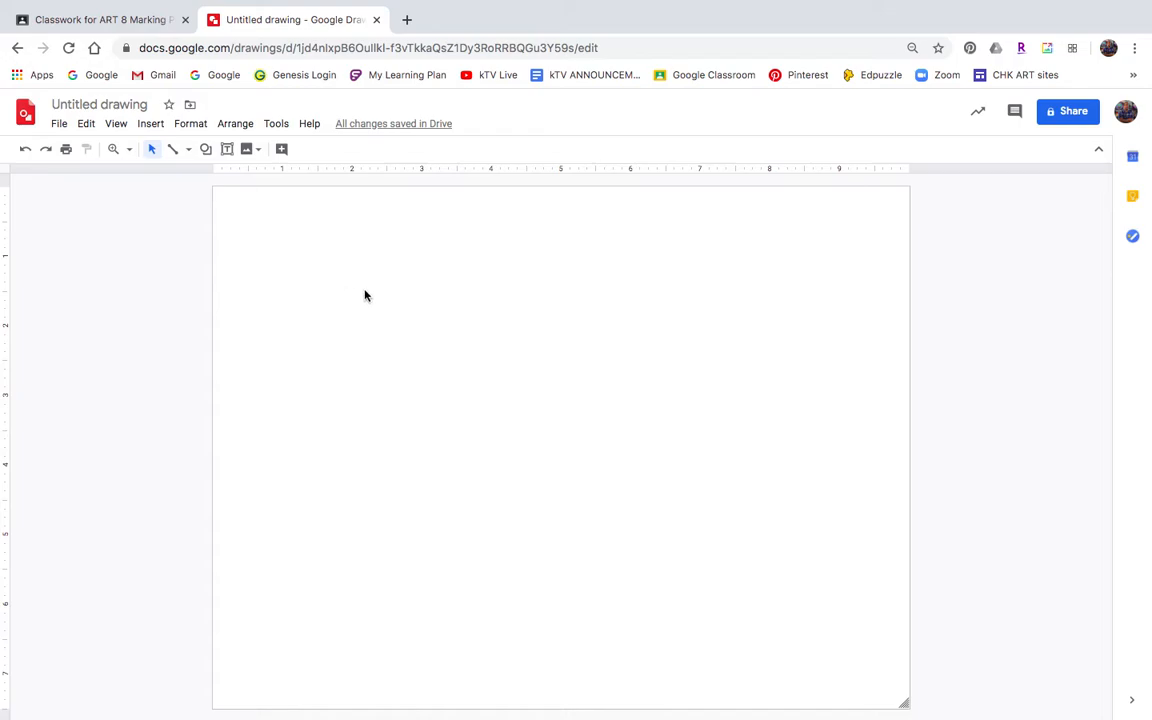
- Draw a wide rectangle about 4.3 by 1.6 inches near the middle of the canvas
click(206, 149)
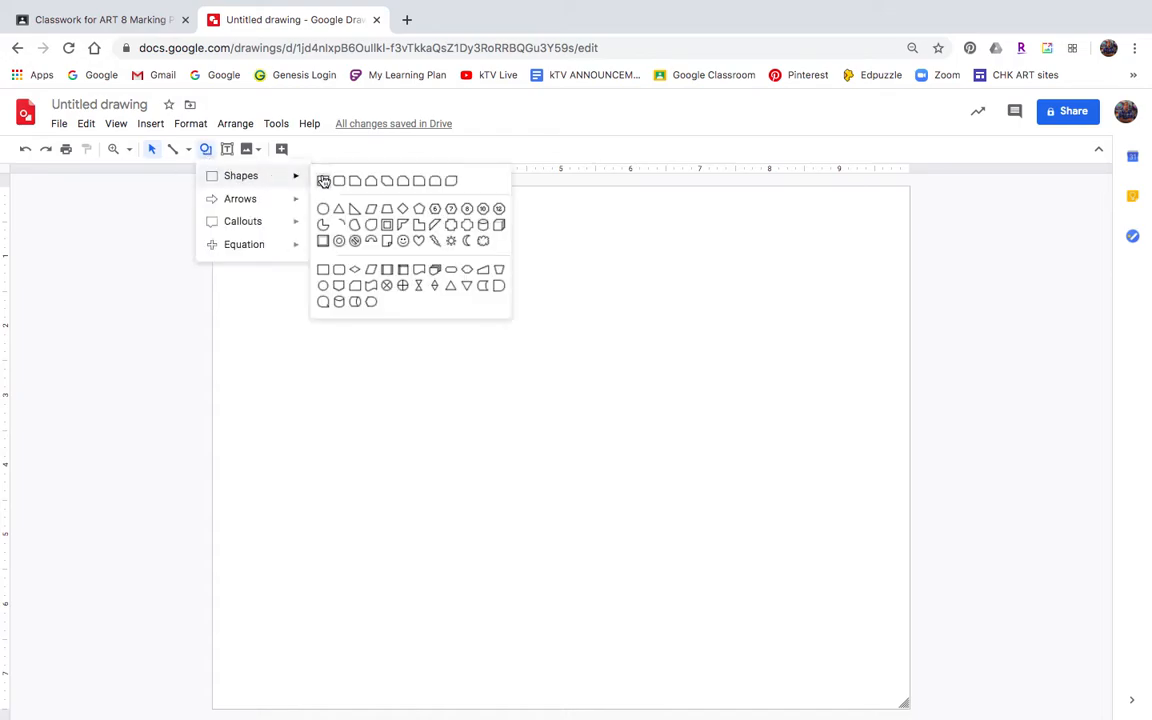
click(322, 181)
mouse_move(380, 333)
mouse_down()
mouse_move(473, 404)
mouse_move(622, 422)
mouse_move(635, 447)
mouse_move(681, 447)
mouse_up()
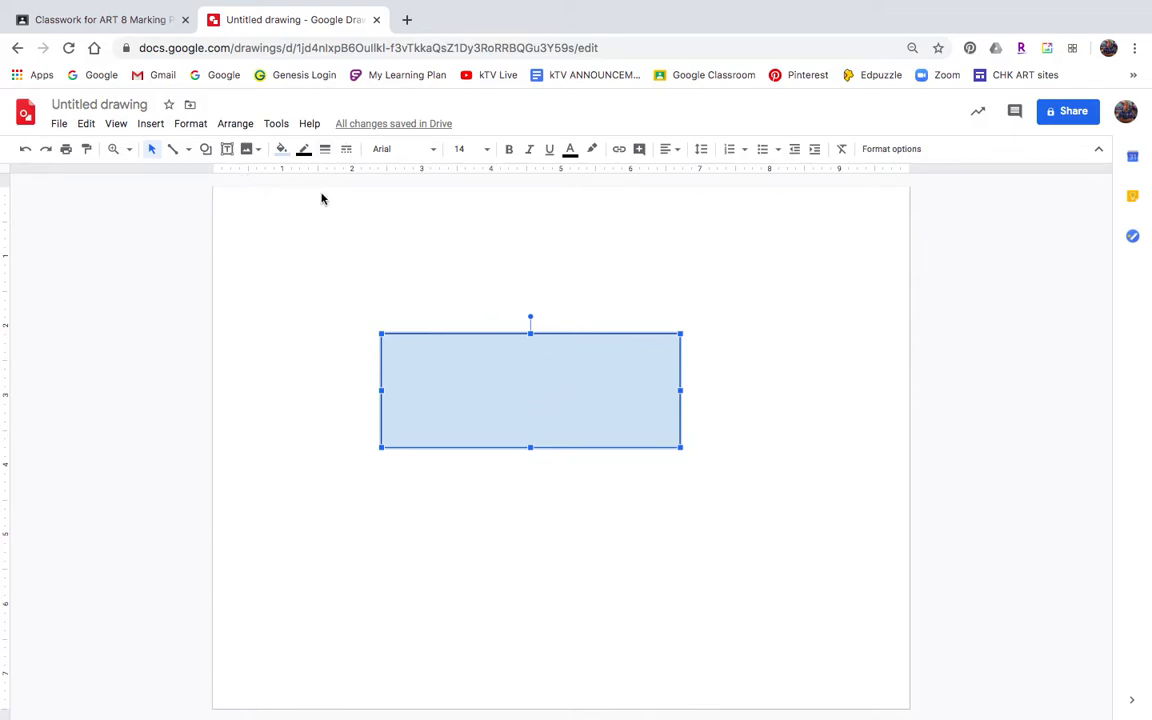
- Search the web for "netflix logo" images and insert the red banner logo with white lettering
click(145, 123)
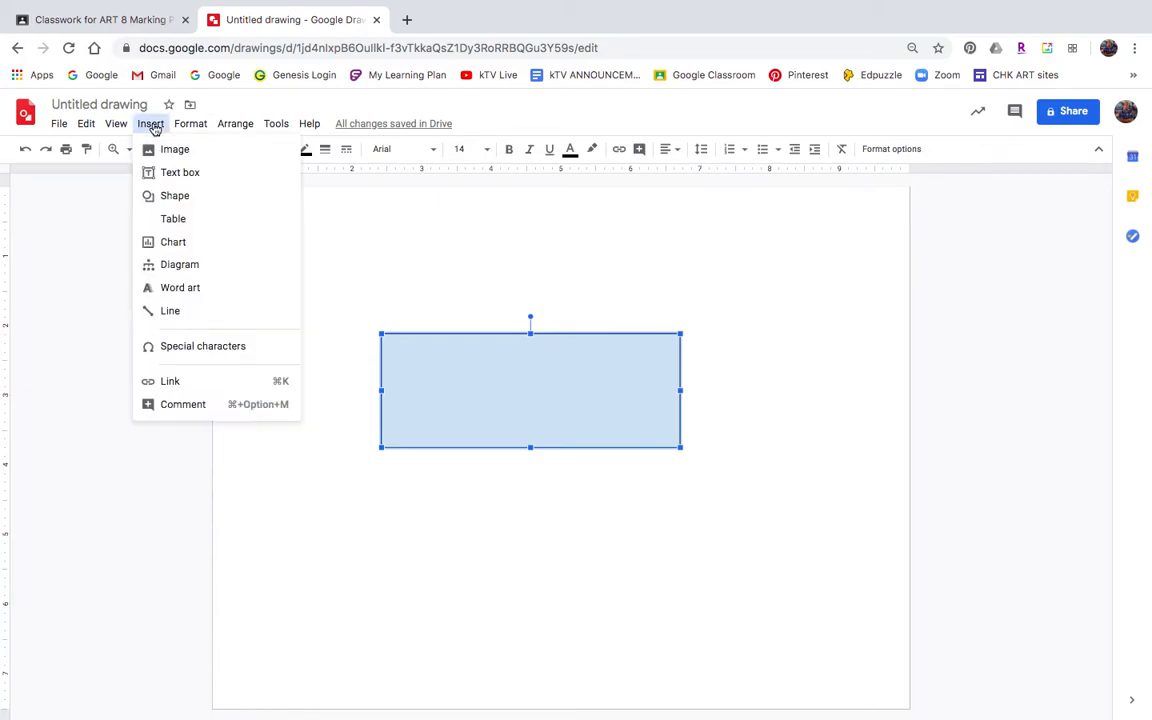
mouse_move(187, 151)
click(163, 126)
click(152, 126)
mouse_move(173, 153)
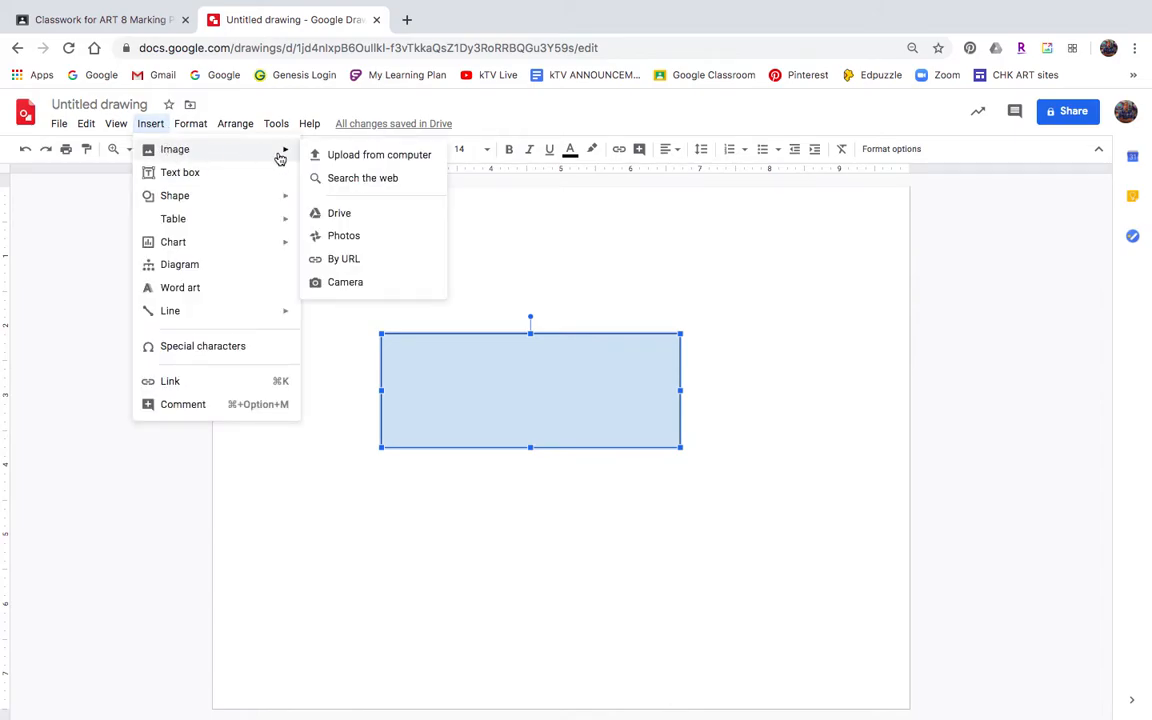
click(353, 184)
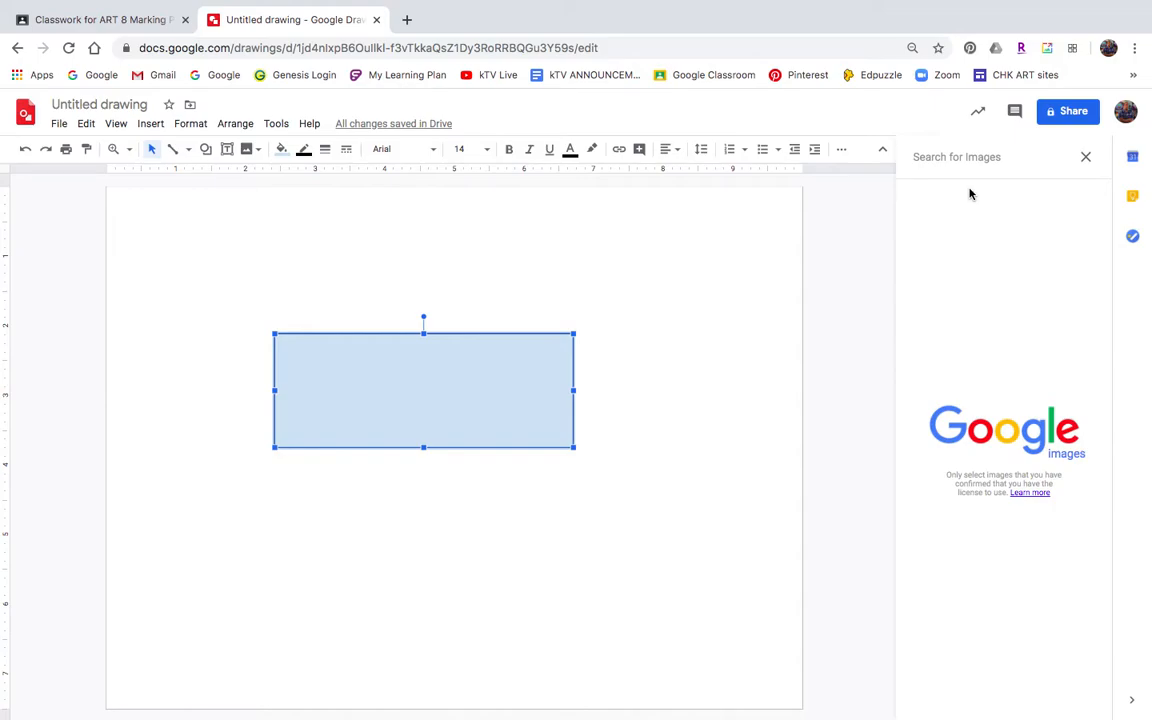
text(net)
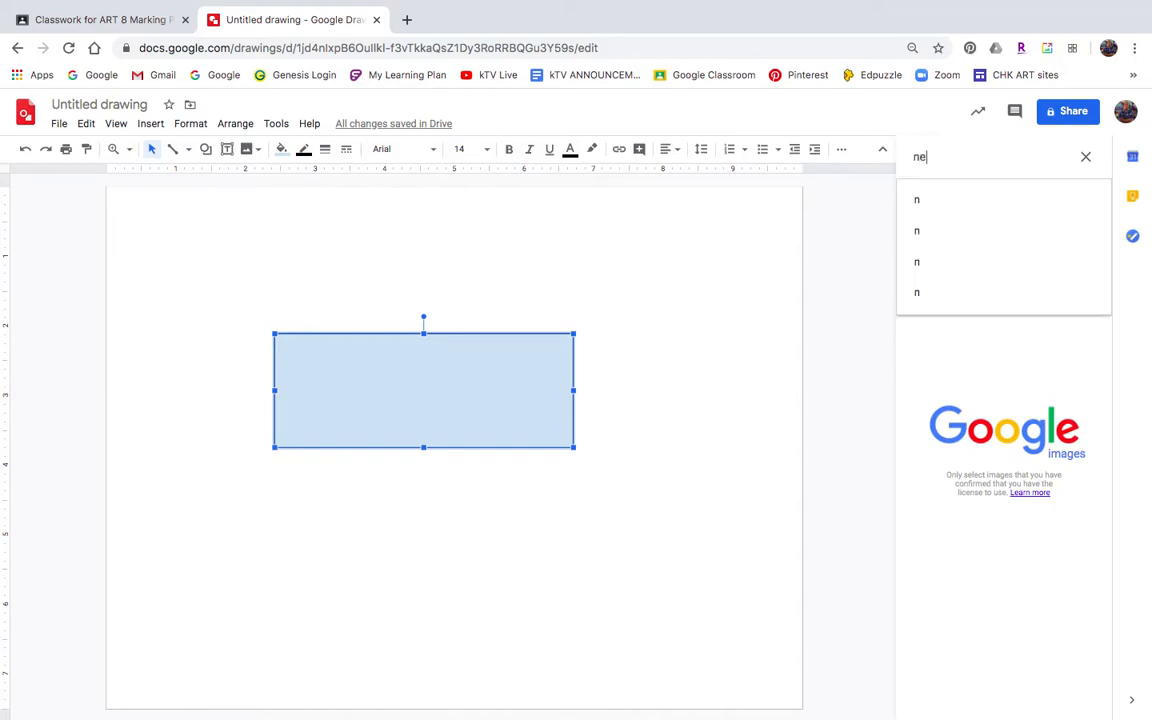
text(flix logo)
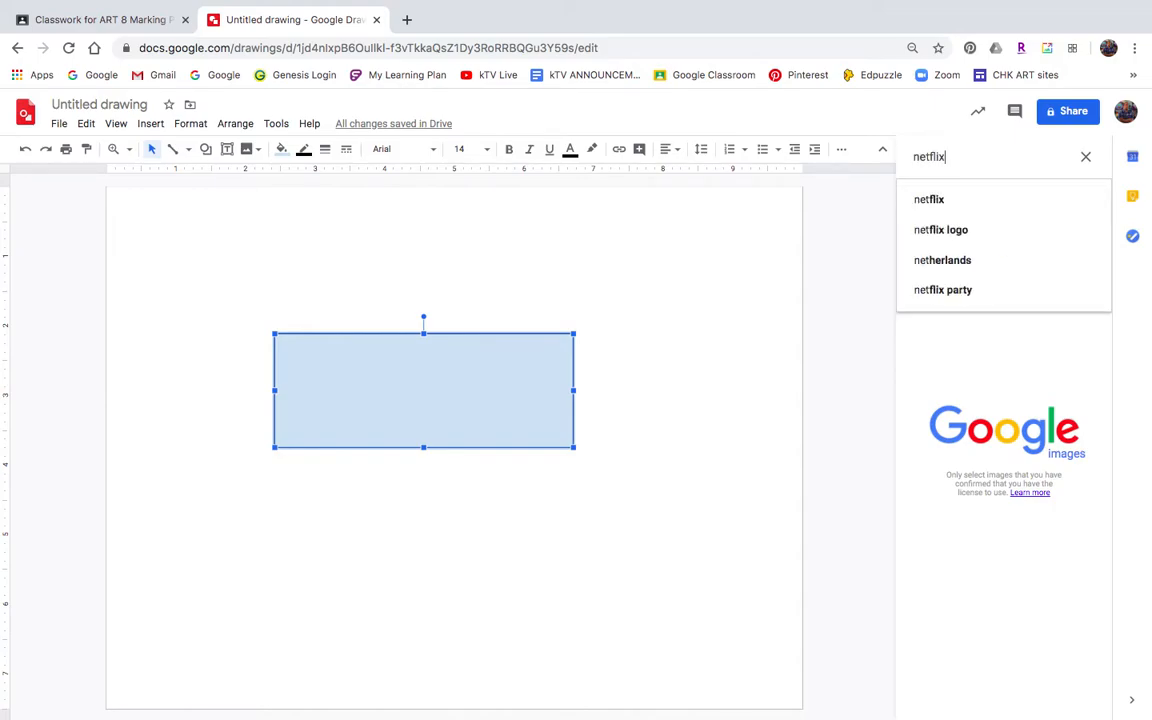
key(Return)
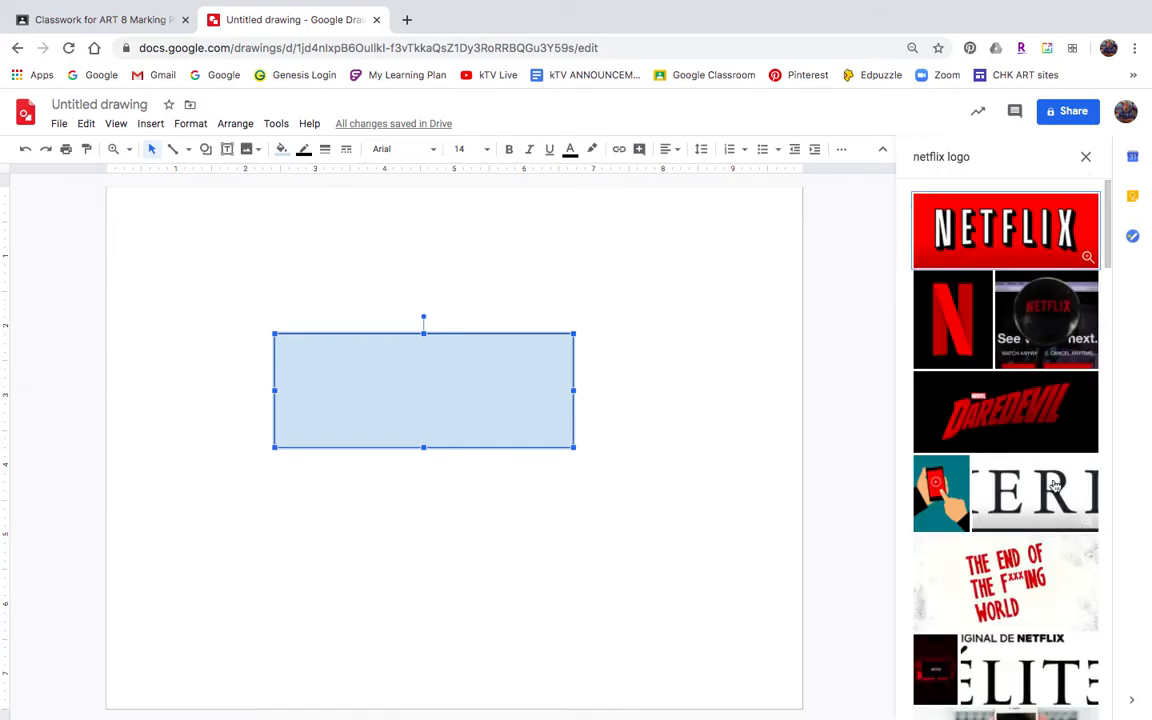
click(1027, 226)
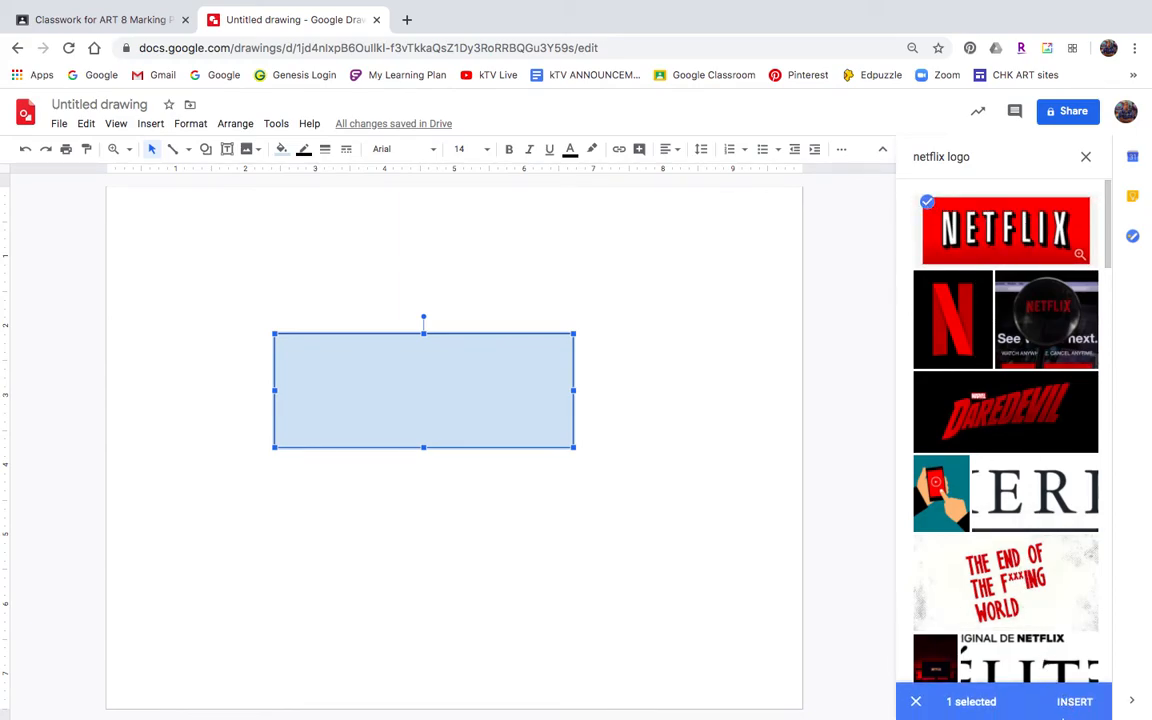
click(1072, 701)
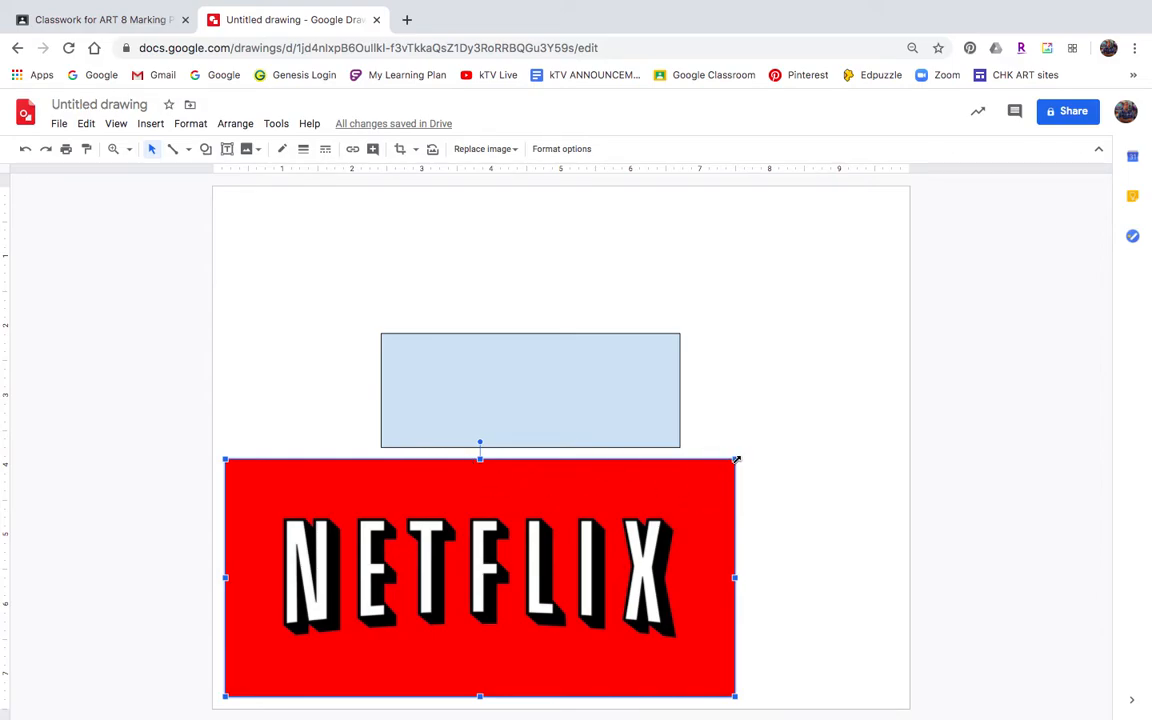
- Shrink the Netflix logo to about 3.3 by 1.5 inches and place it centred on top of the blue rectangle
drag(736, 459, 524, 558)
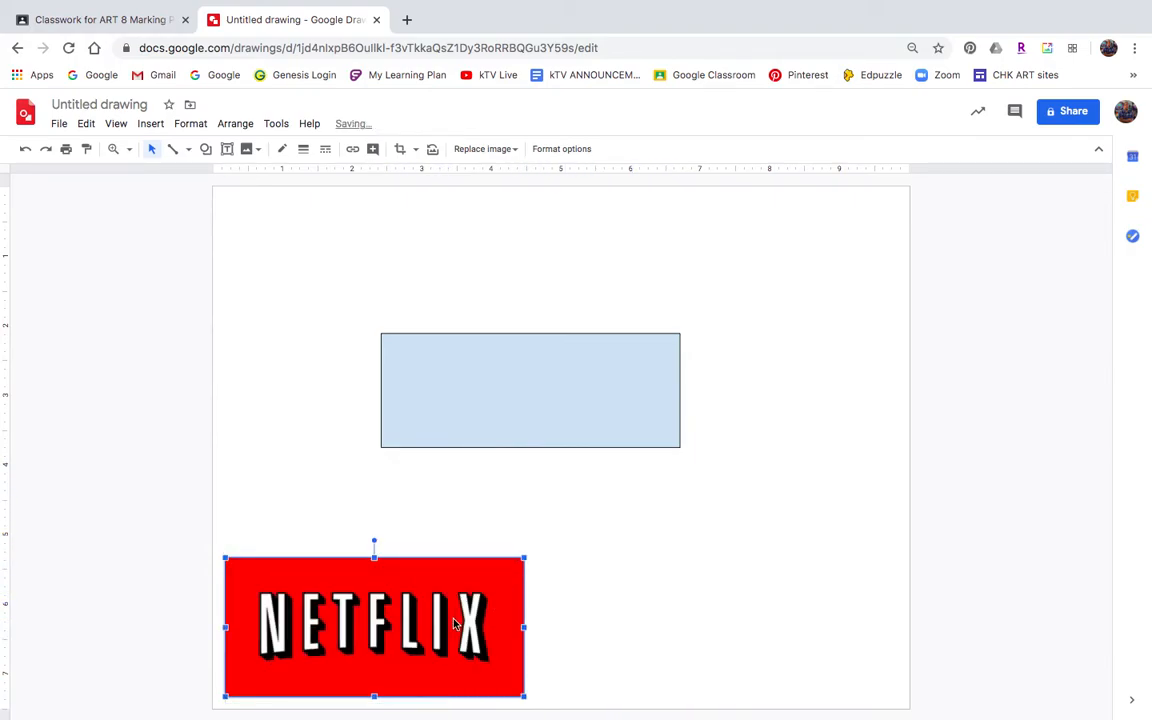
drag(425, 622, 588, 554)
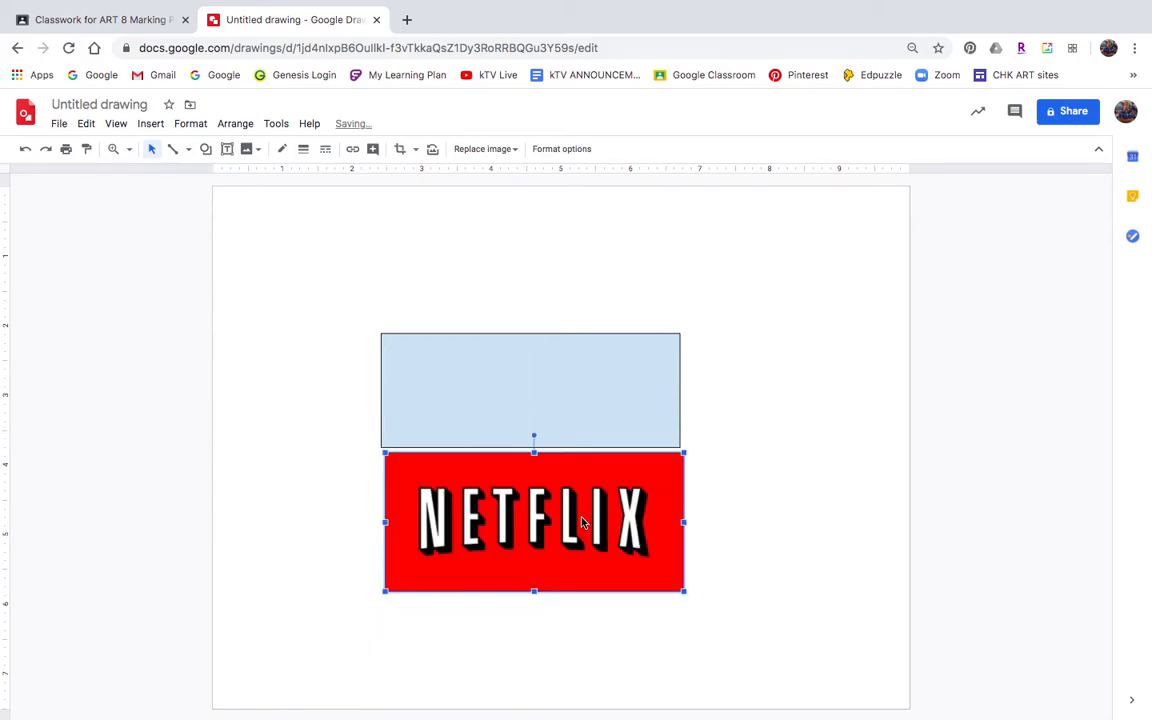
drag(686, 450, 615, 485)
drag(505, 530, 531, 382)
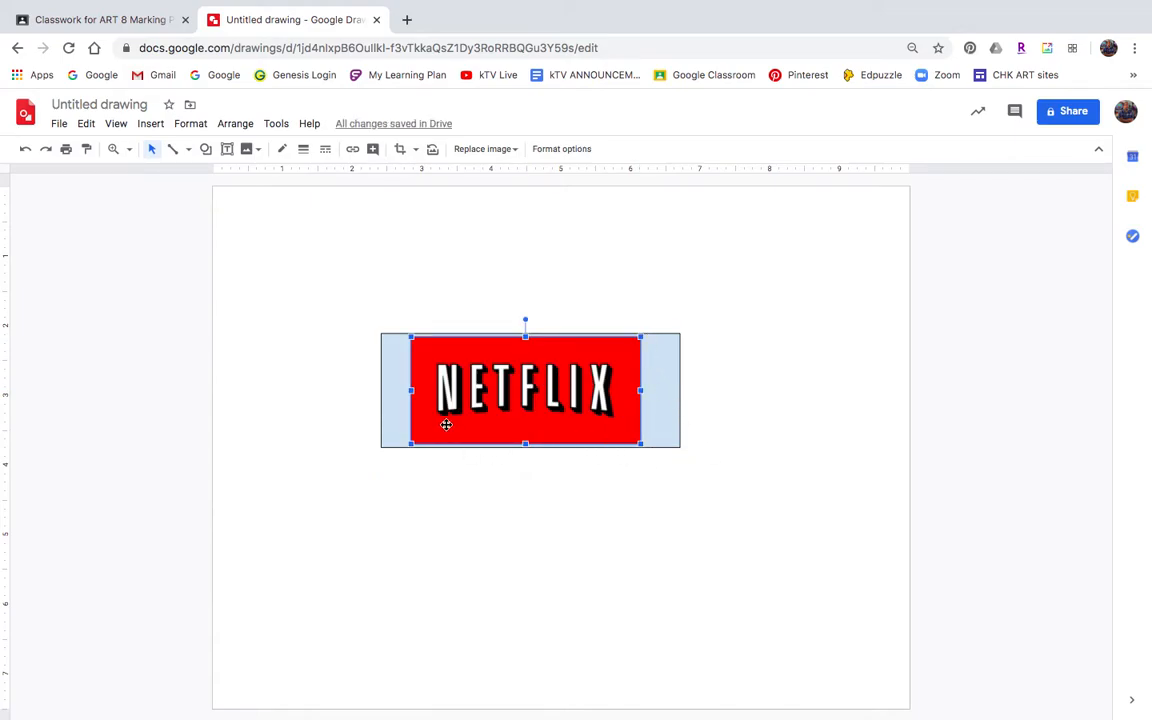
- Resize the blue rectangle to about 3.6 by 1.8 inches so it forms a narrow border around the logo
click(668, 412)
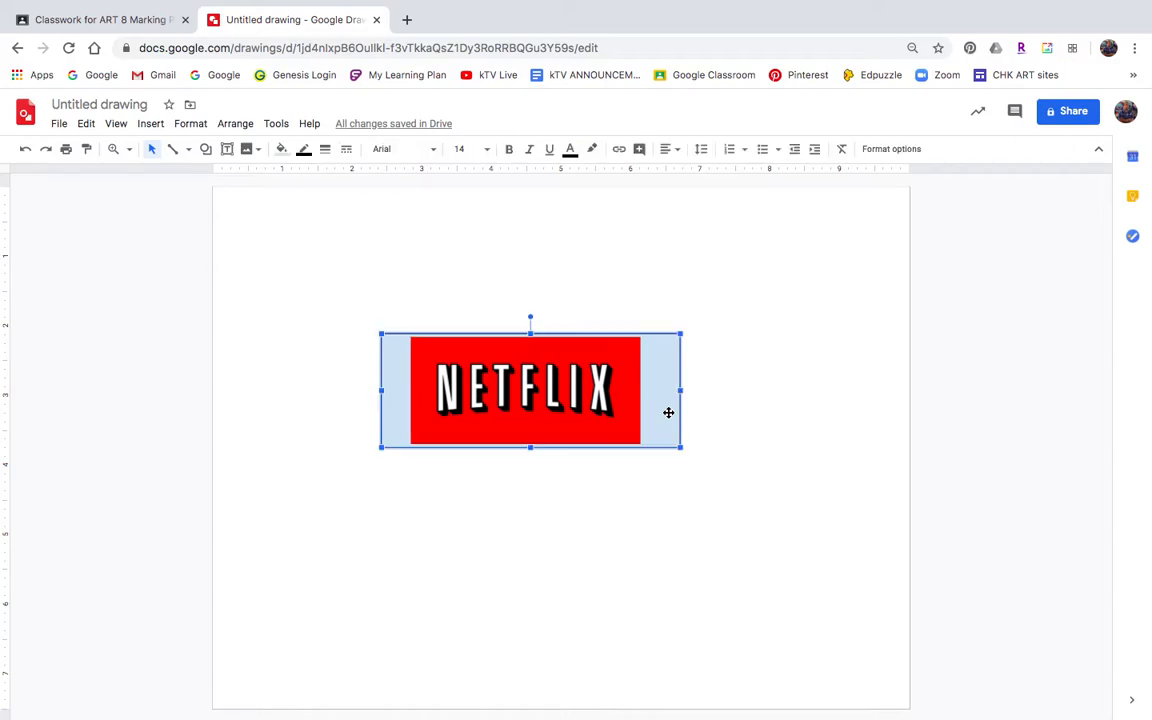
drag(681, 449, 649, 452)
drag(380, 333, 401, 334)
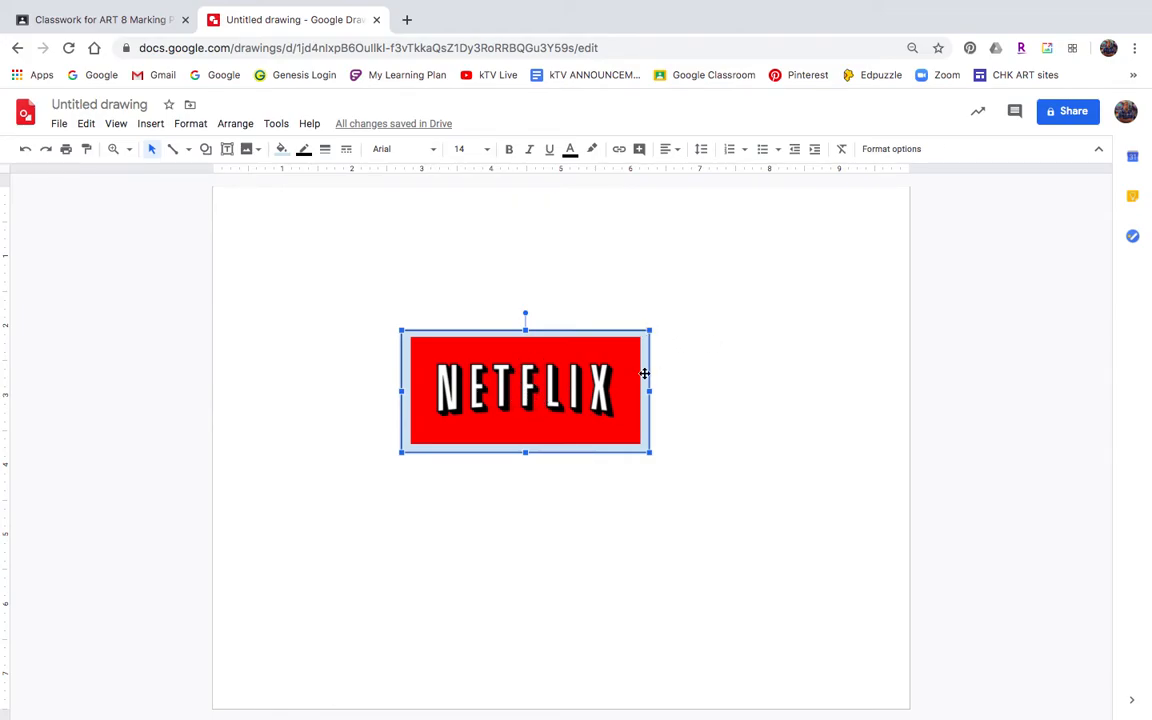
click(729, 394)
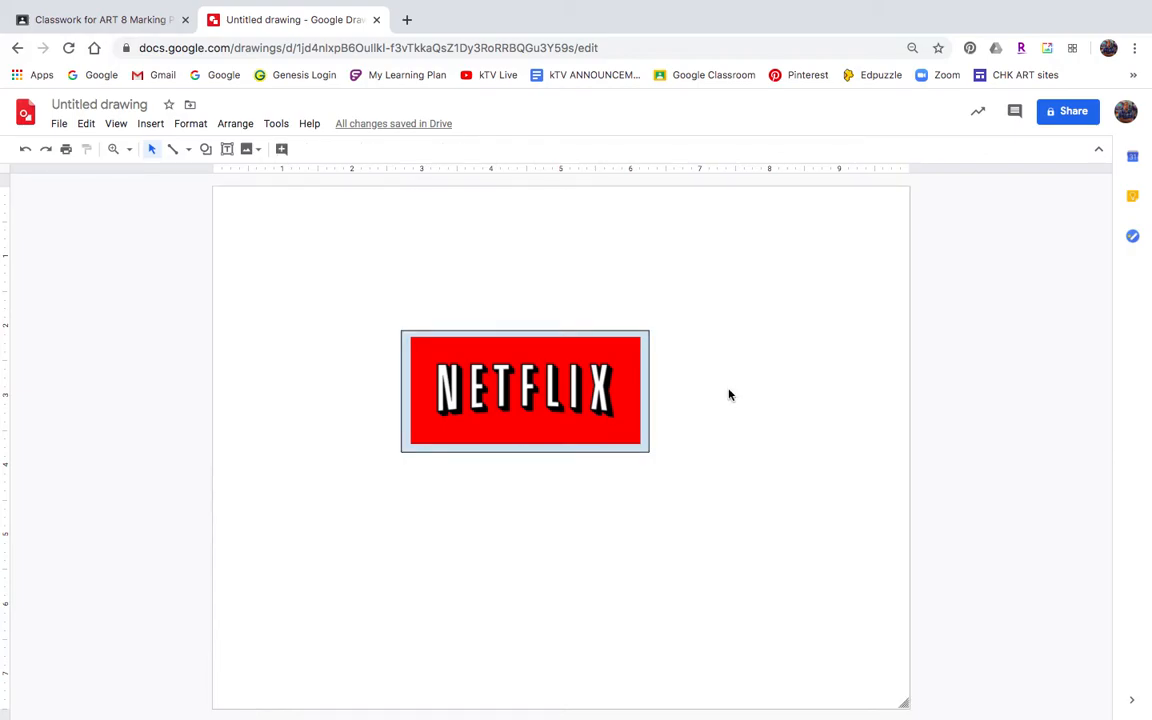
- Shift the blue rectangle slightly to the left and up behind the Netflix logo
click(647, 349)
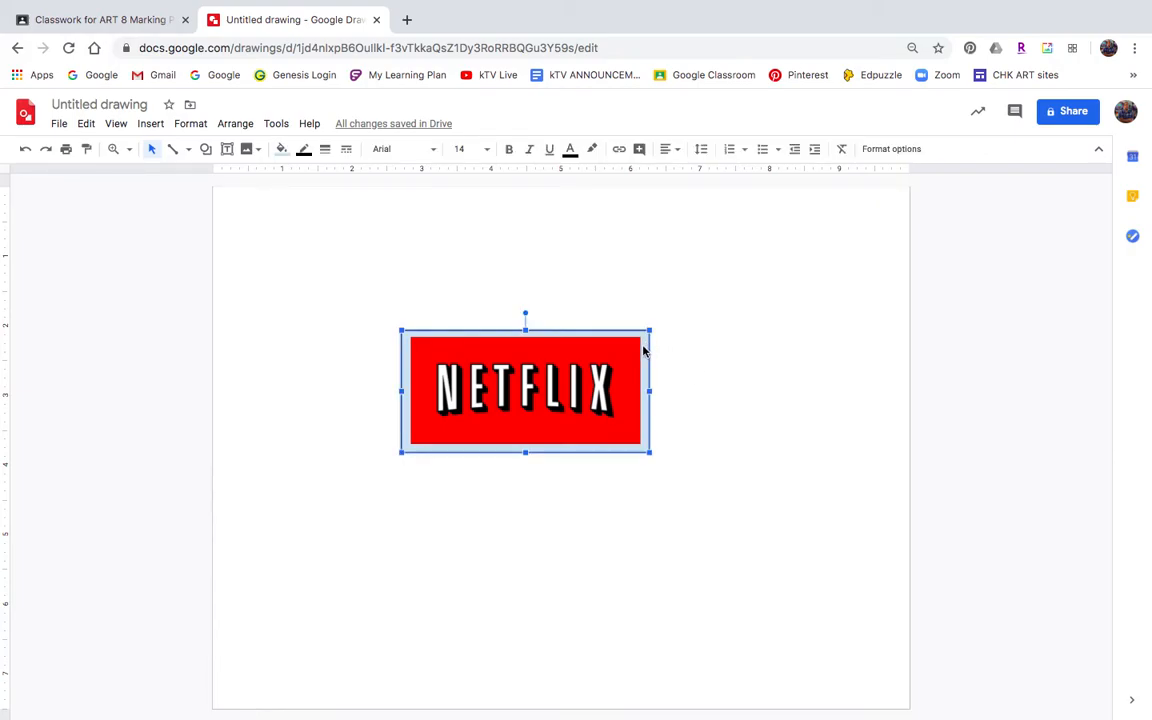
drag(645, 363, 590, 376)
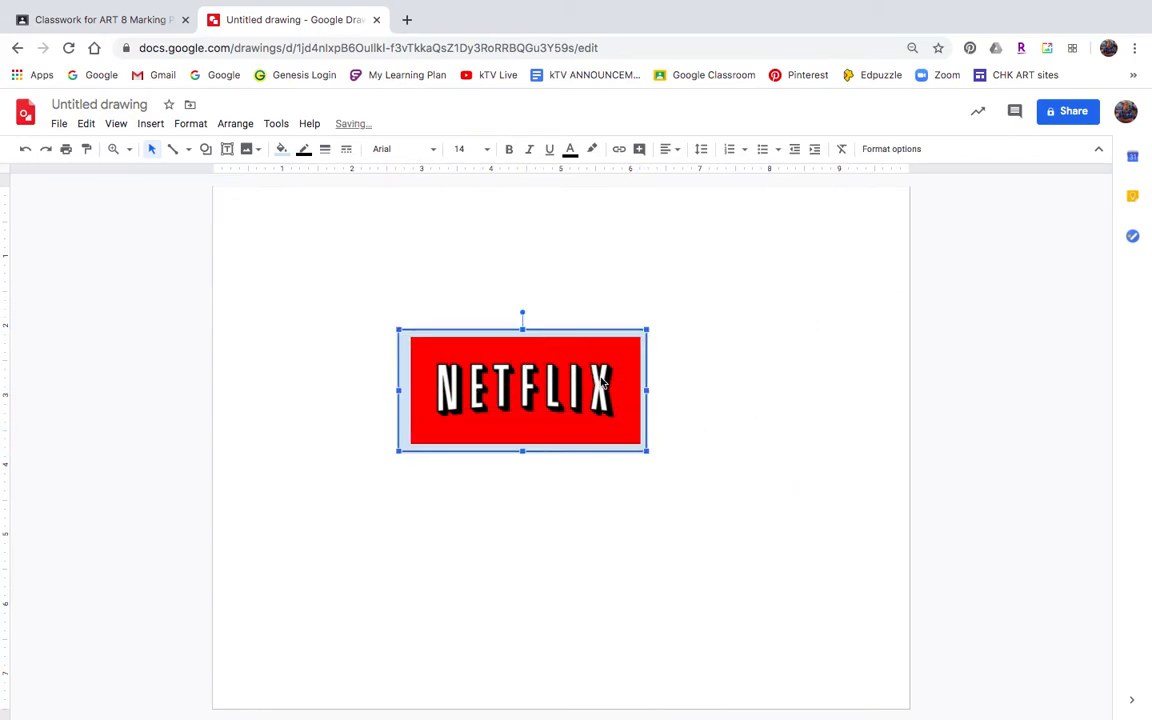
click(758, 411)
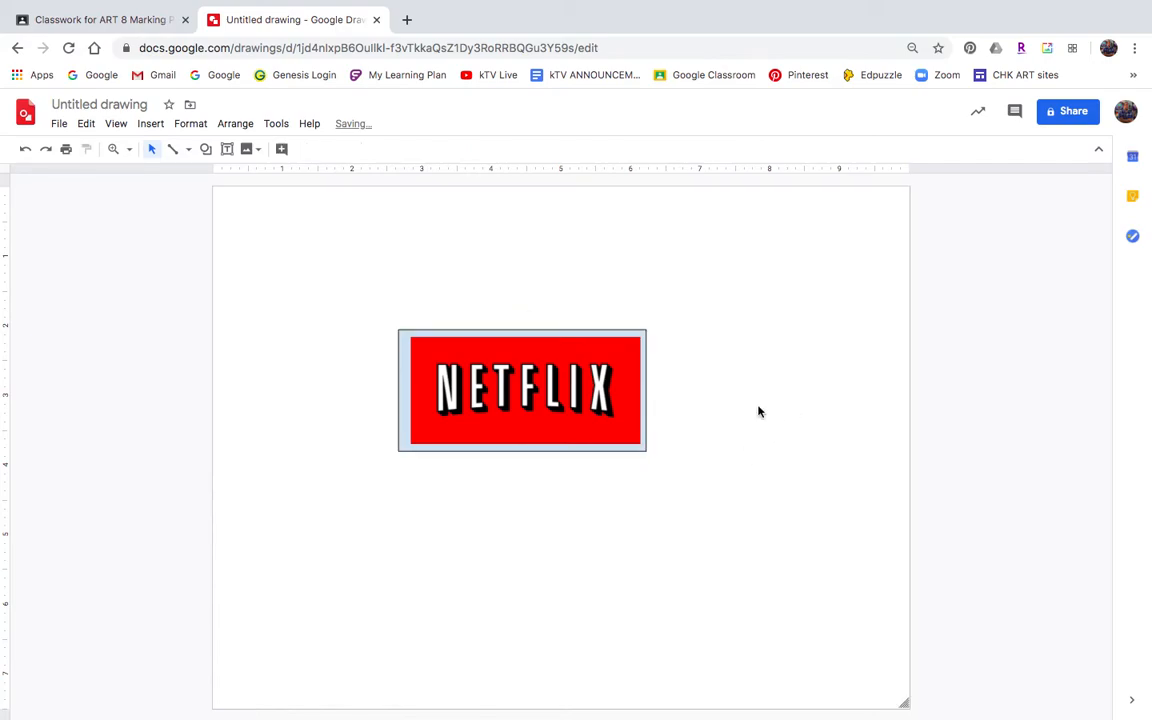
click(404, 356)
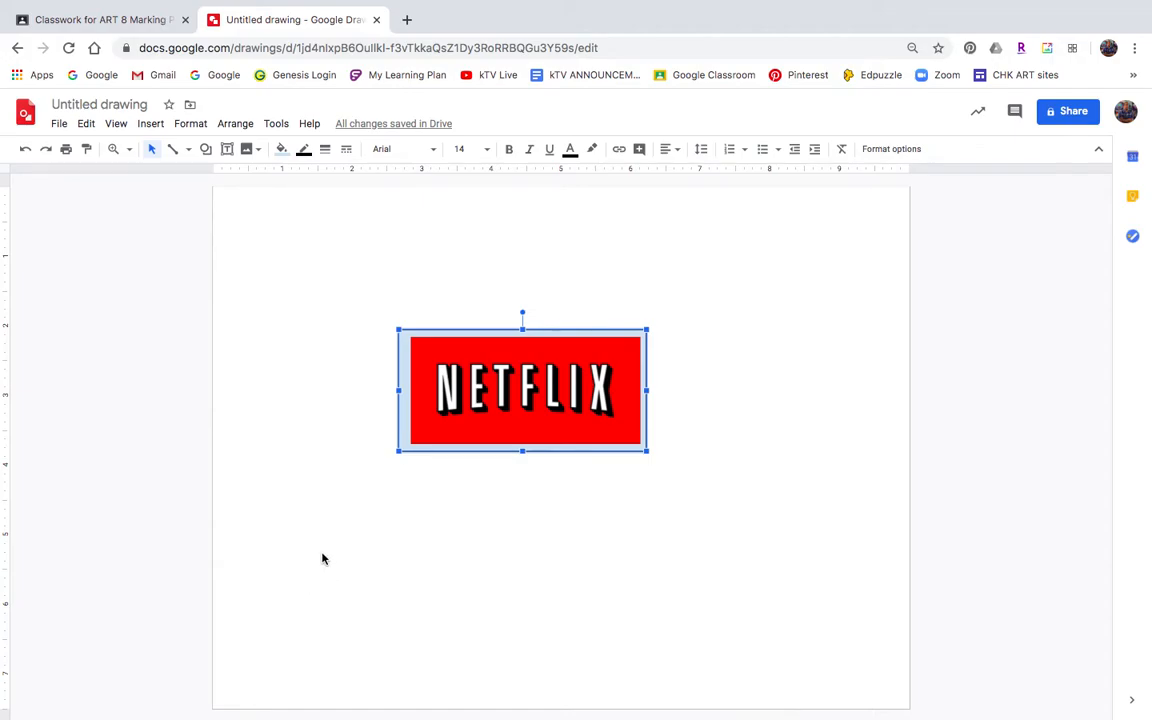
key(Right)
key(Left)
- Enlarge the blue rectangle to about 3.7 by 1.9 inches to even out the border around the logo
drag(648, 453, 656, 459)
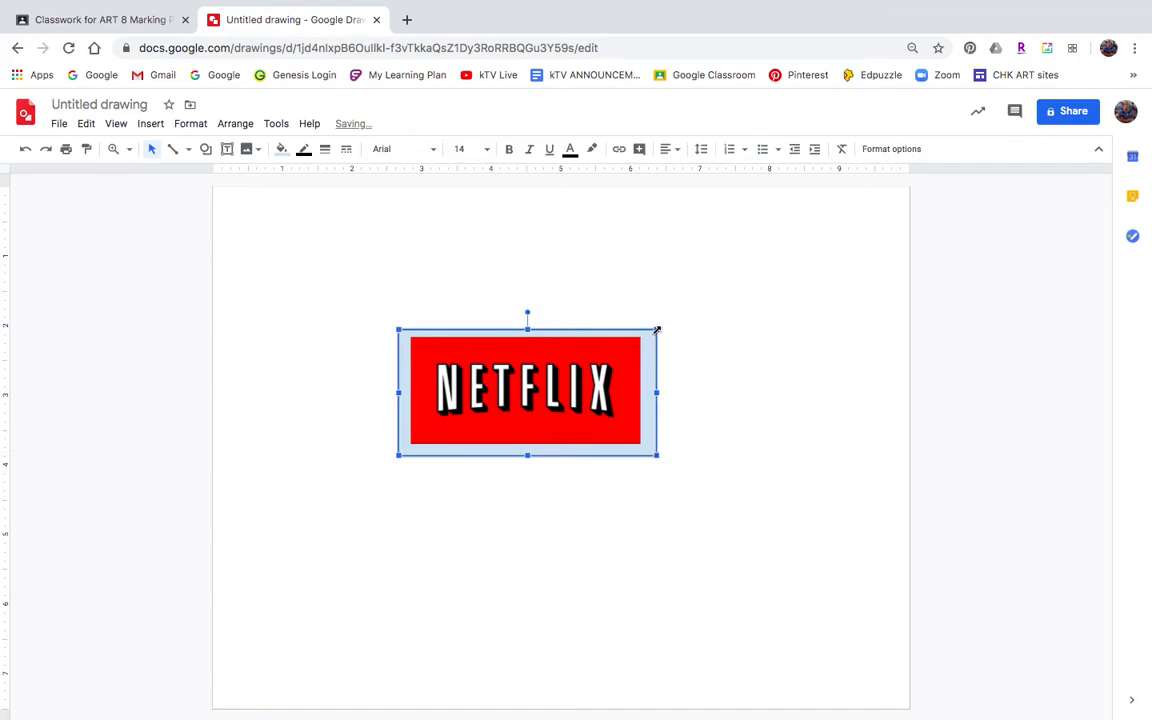
drag(656, 327, 655, 325)
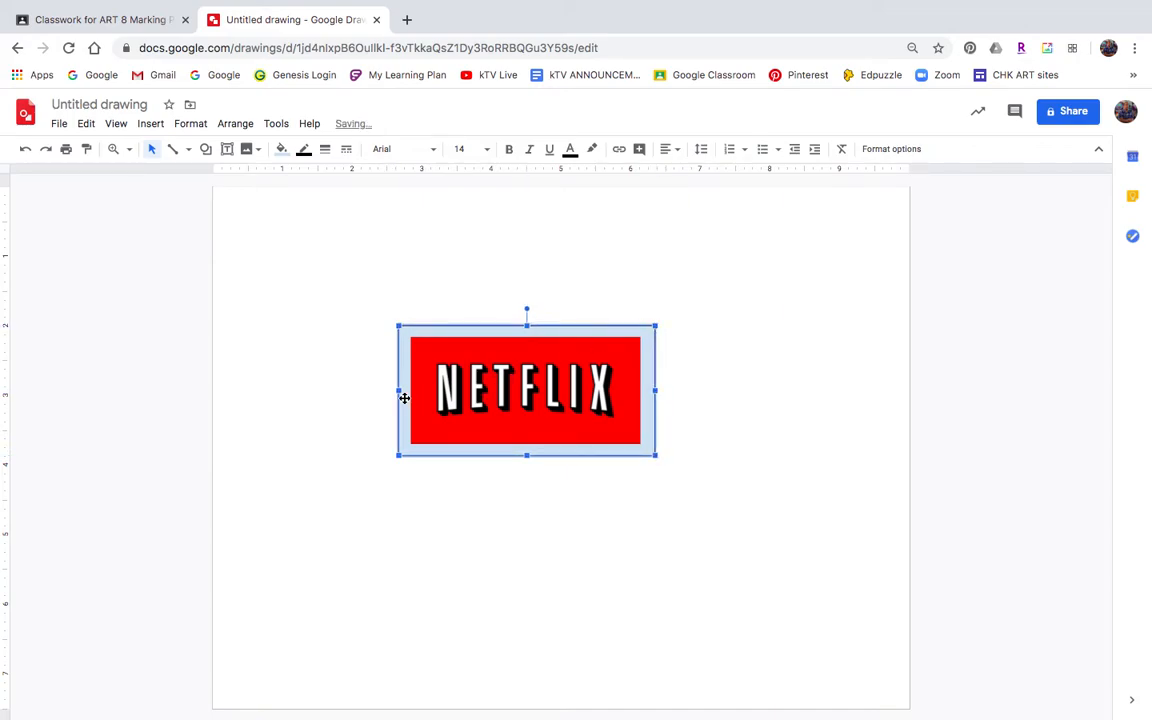
drag(397, 393, 397, 393)
click(450, 597)
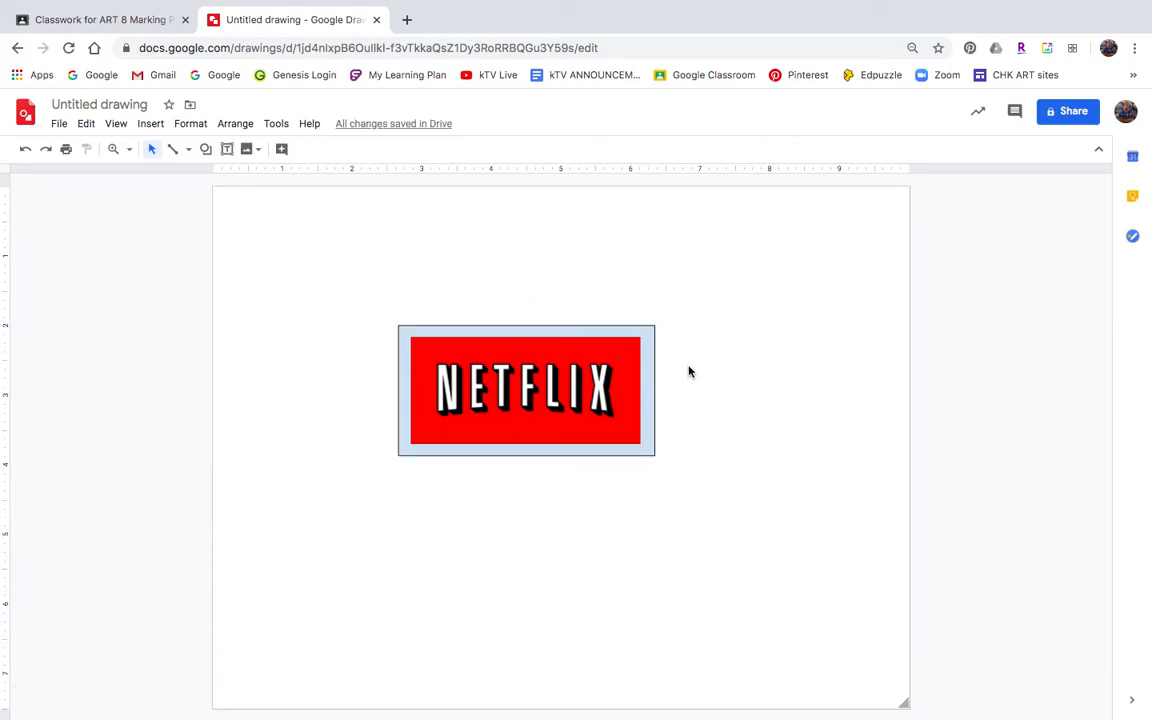
- Make the border of the blue rectangle behind the Netflix logo transparent
click(651, 343)
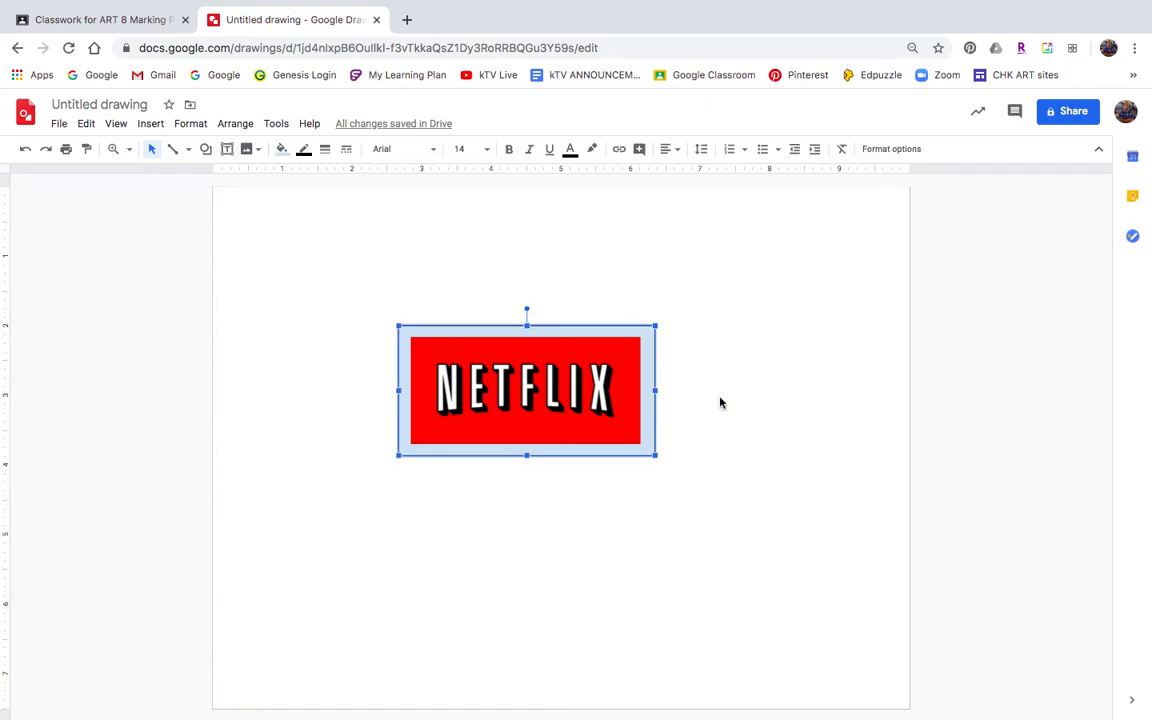
click(677, 334)
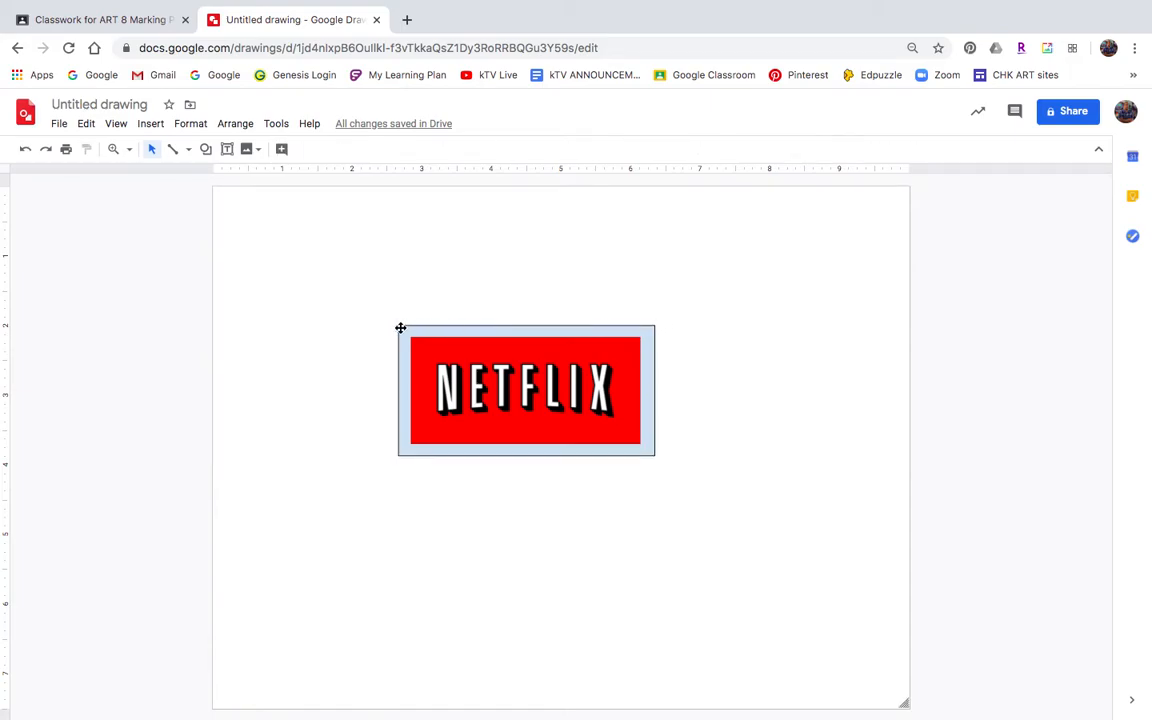
click(649, 339)
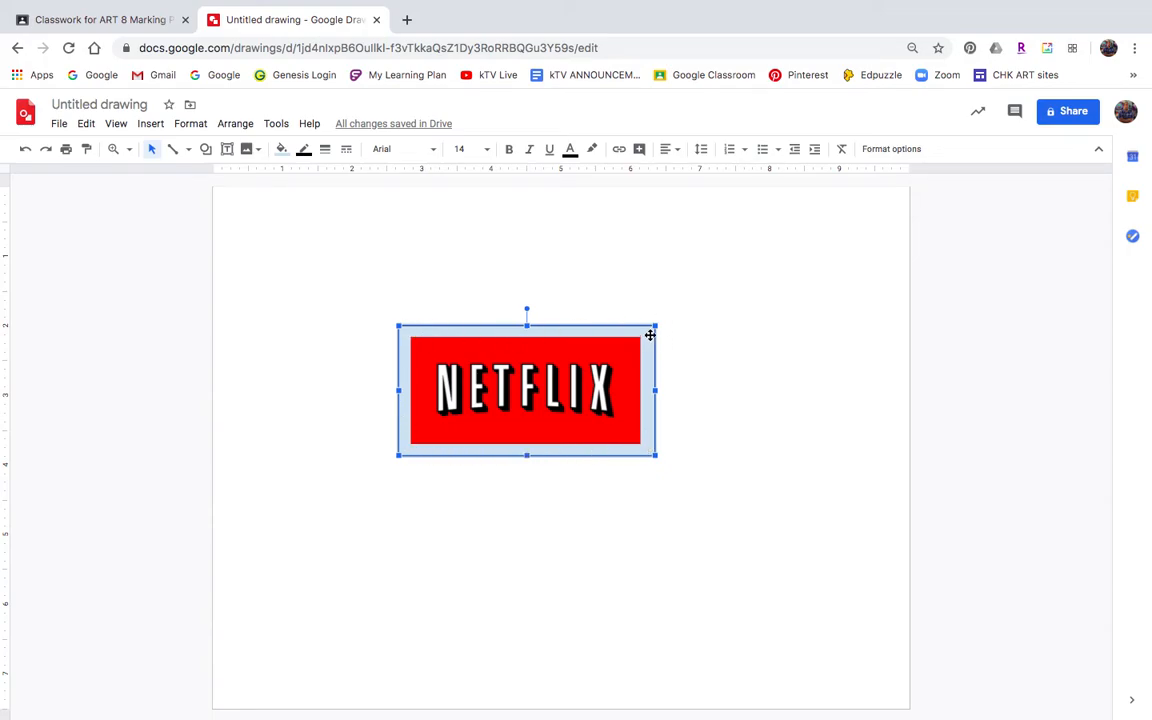
click(304, 150)
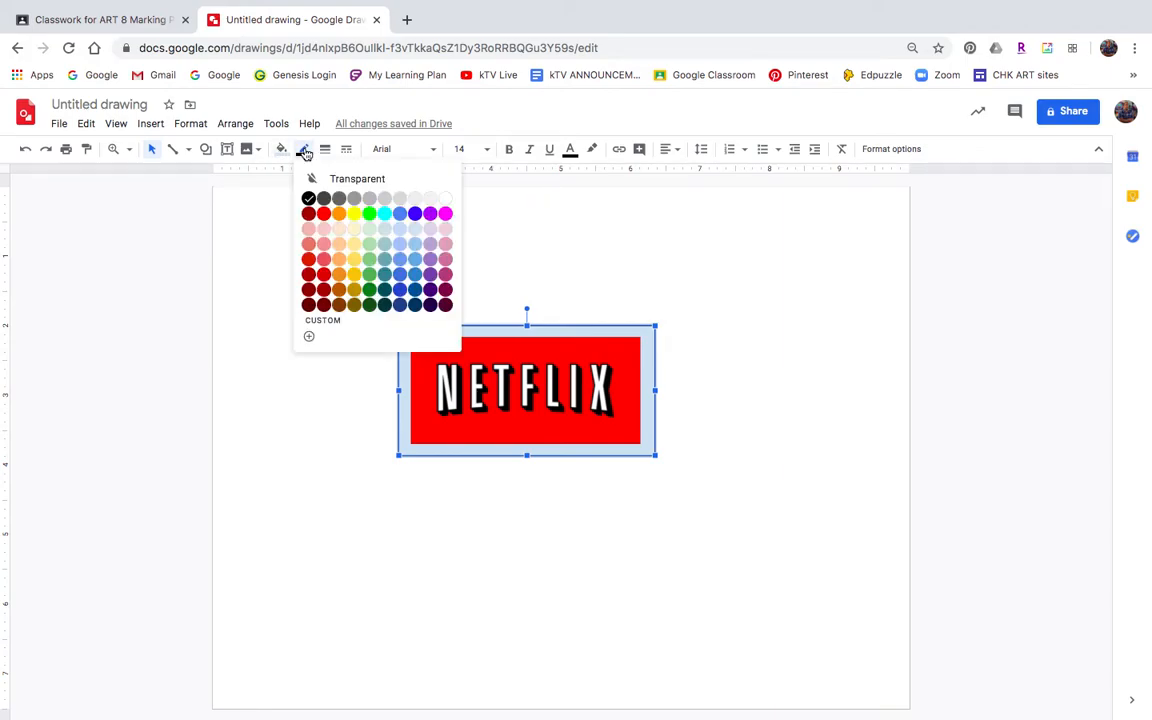
click(329, 178)
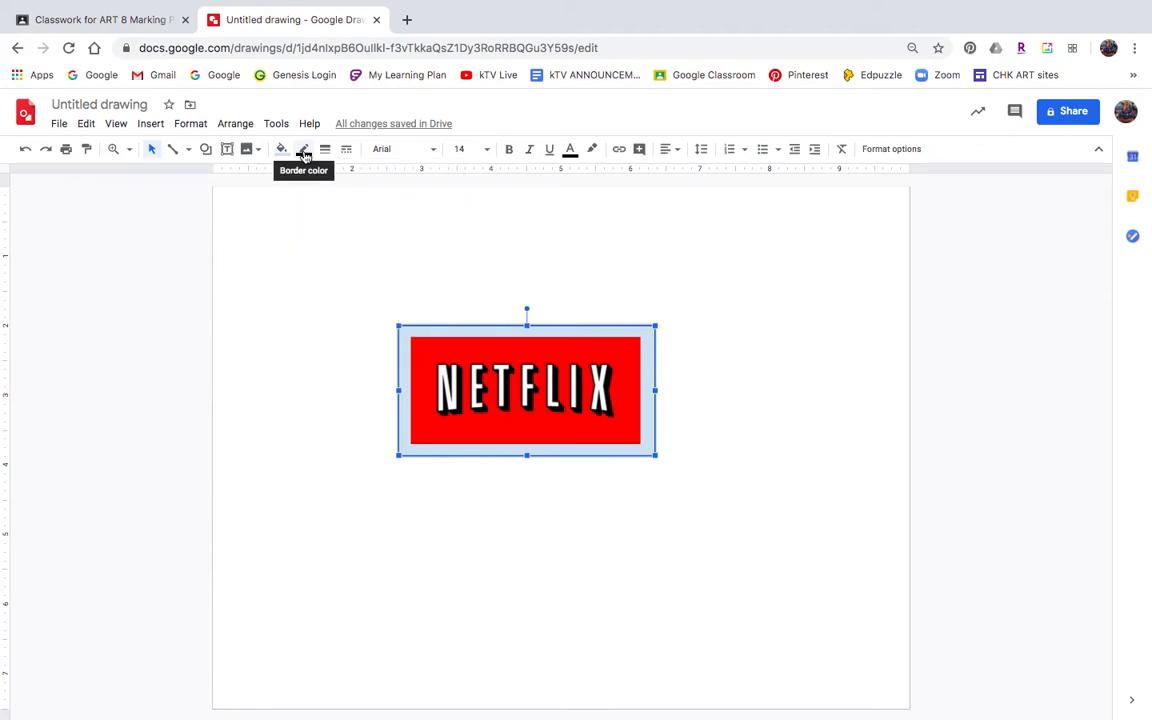
click(304, 150)
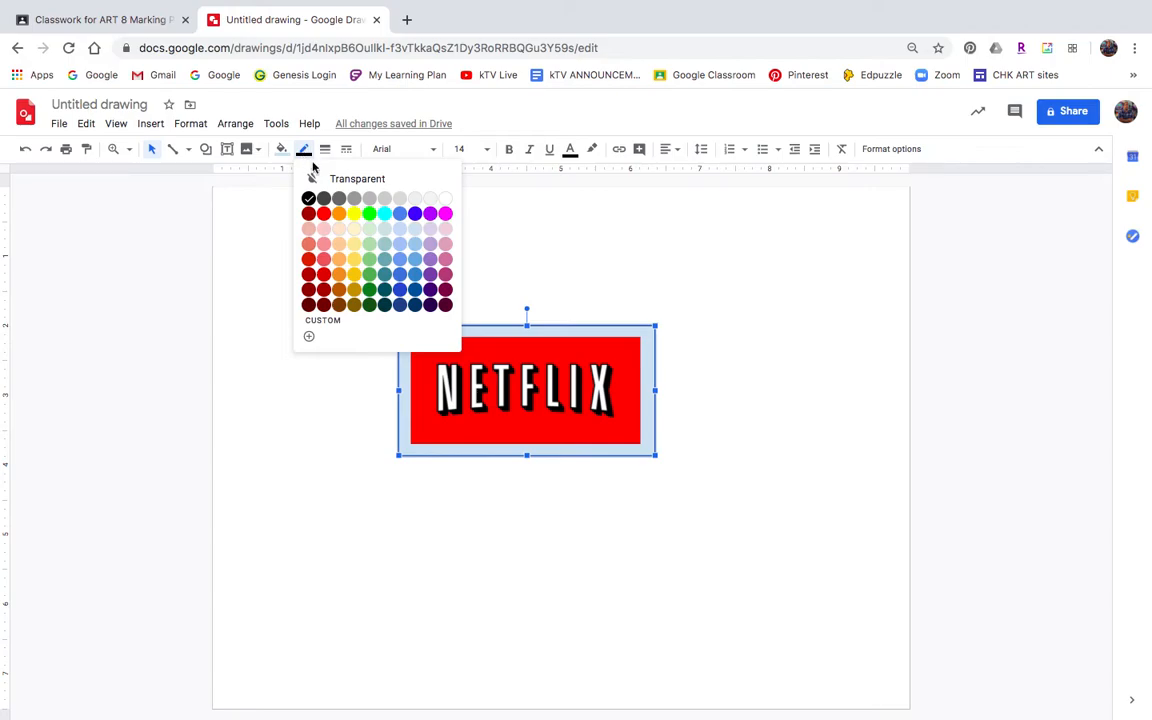
click(348, 182)
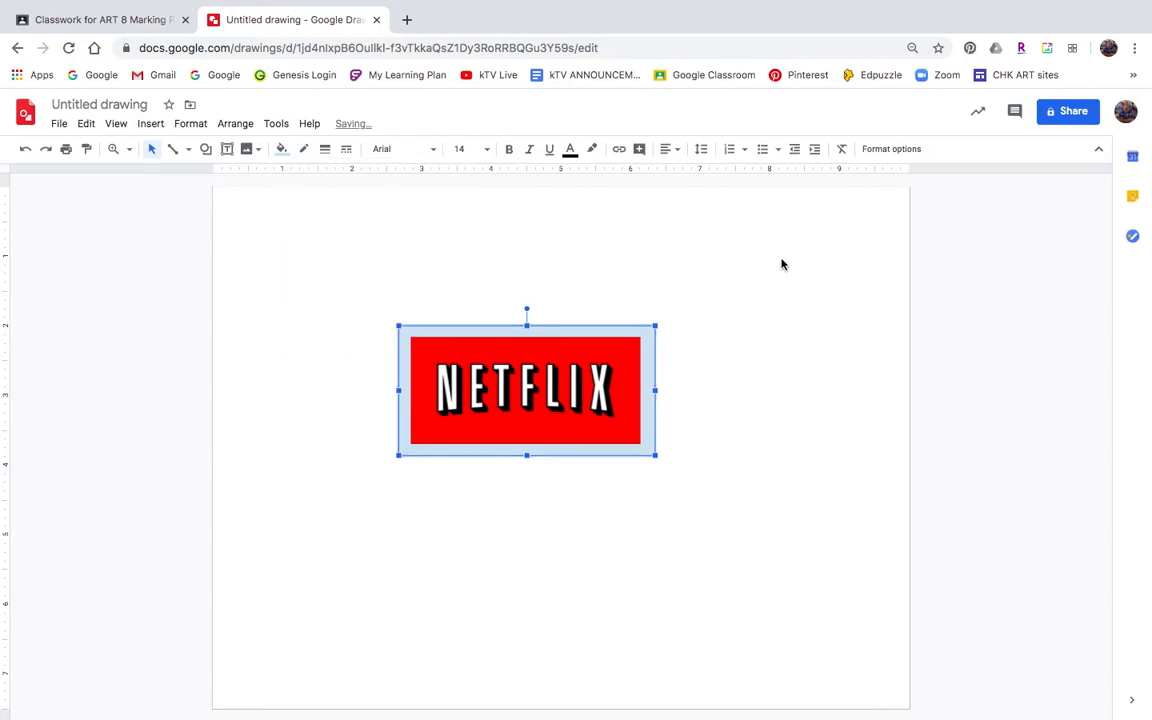
click(763, 275)
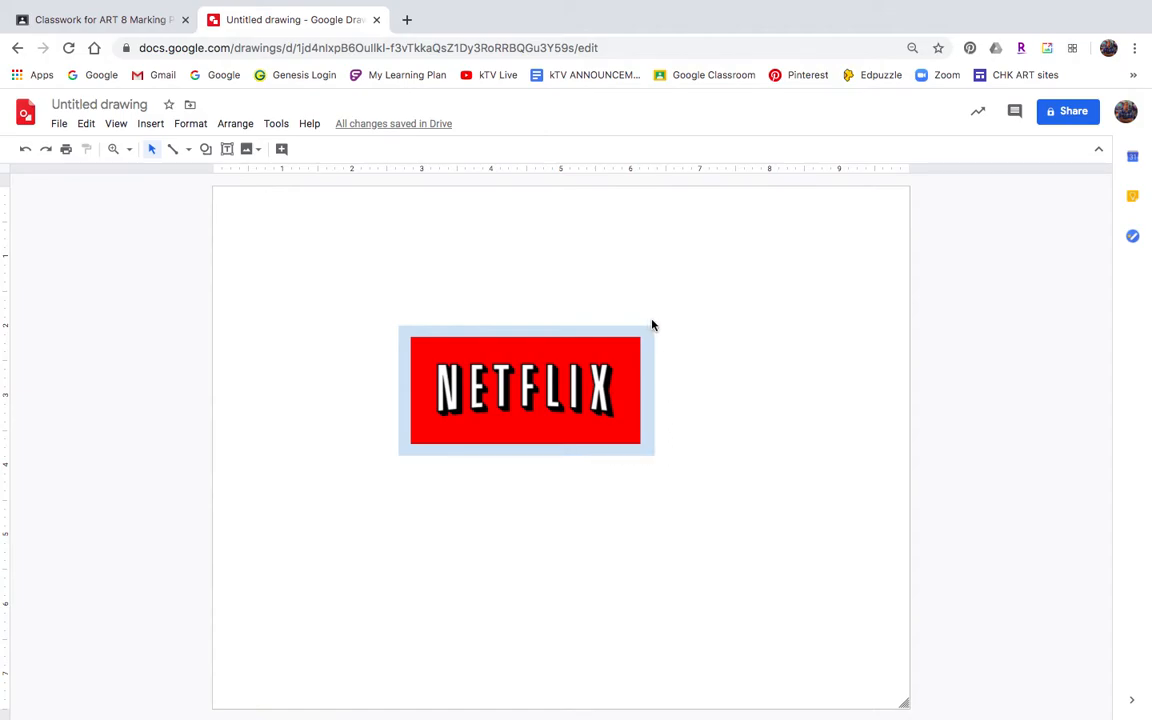
- Fill the rectangle behind the Netflix logo with solid black
click(460, 330)
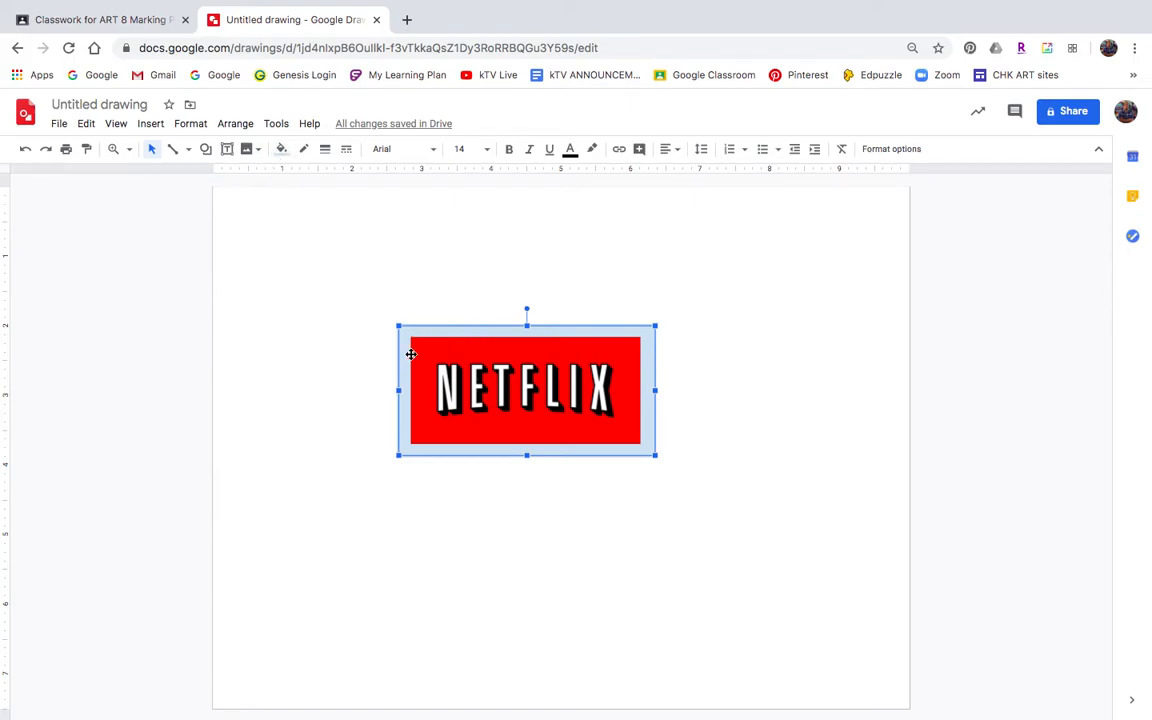
click(281, 149)
click(286, 225)
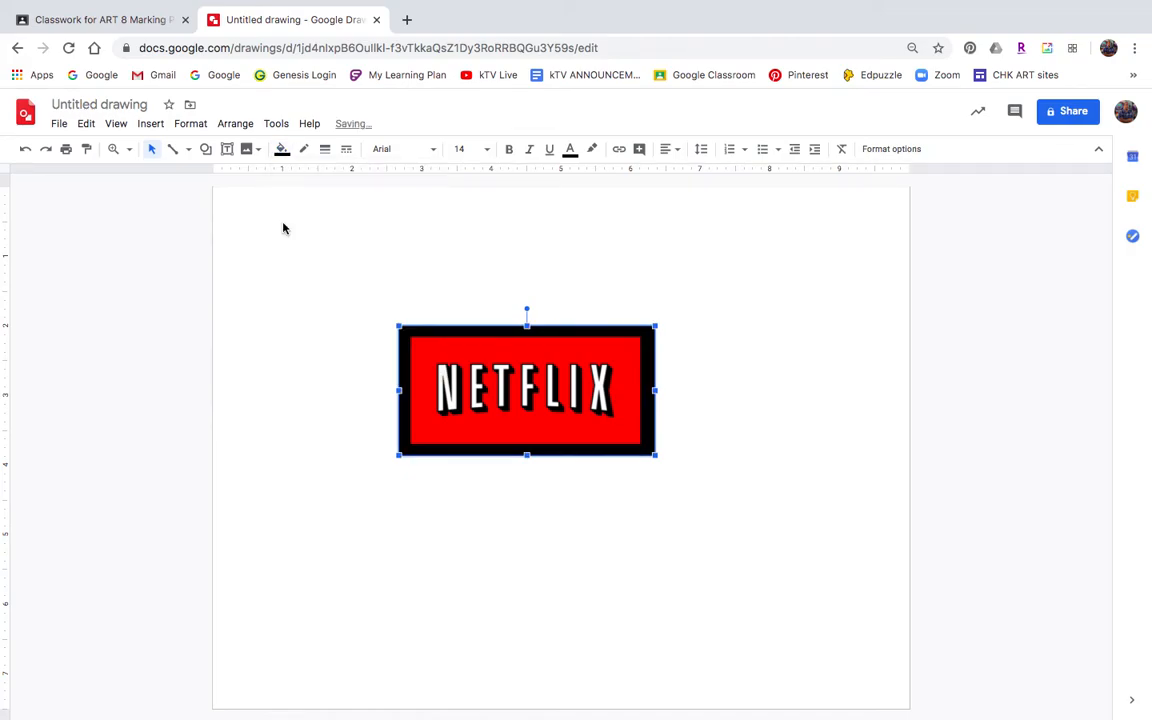
click(783, 250)
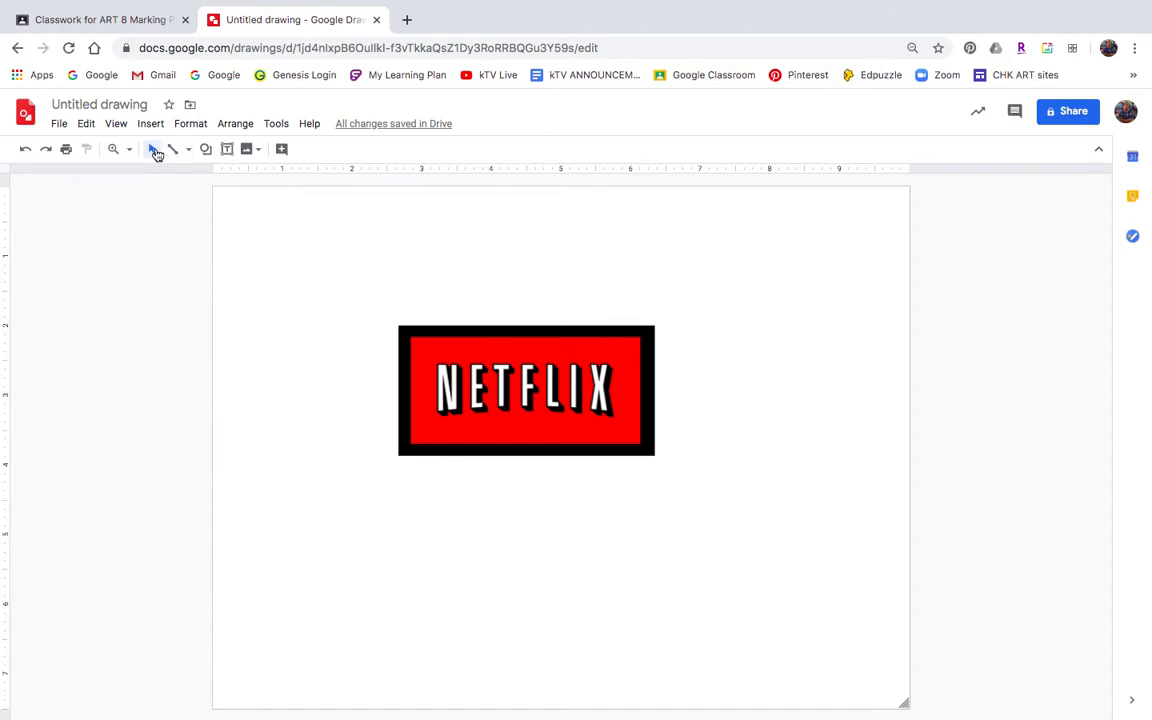
- Select the logo and its black frame together and move them about 1.7 inches to the right and slightly up
drag(366, 288, 686, 515)
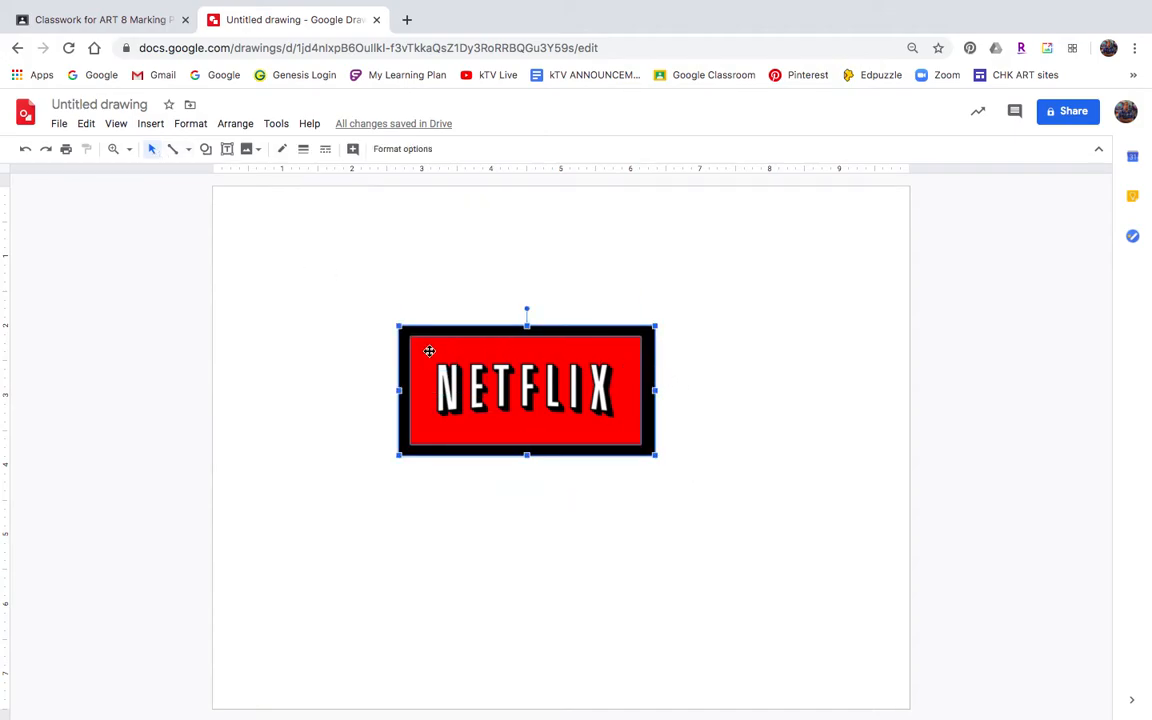
drag(624, 346, 745, 351)
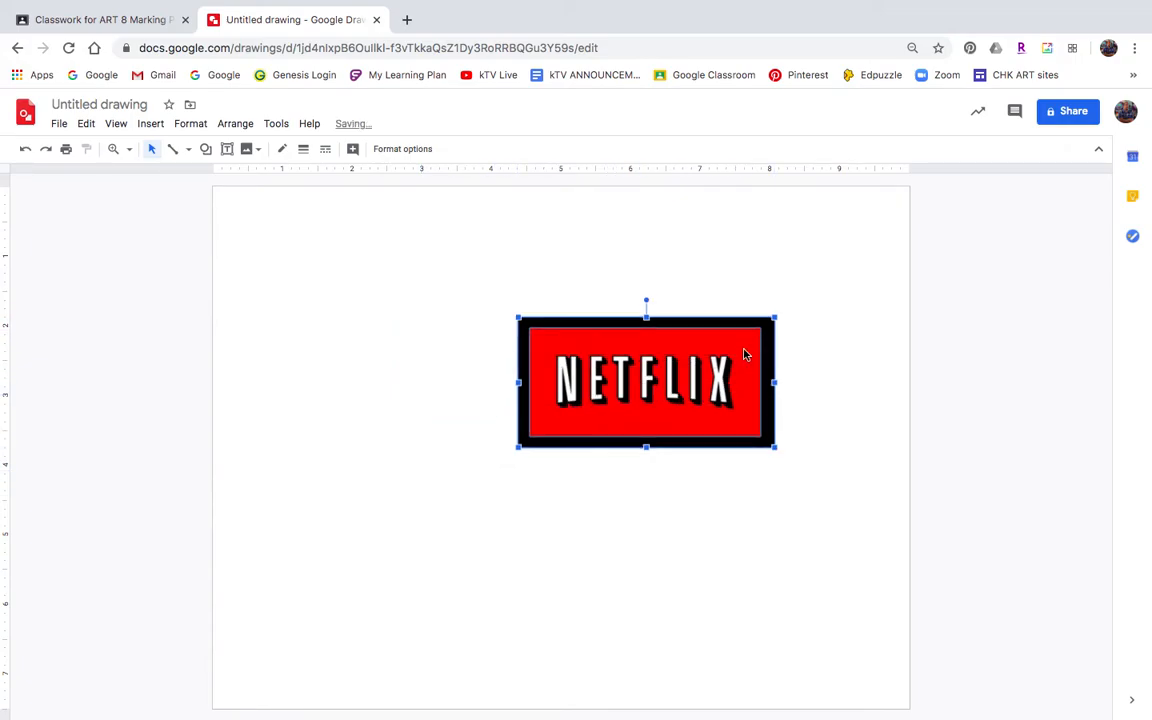
click(851, 476)
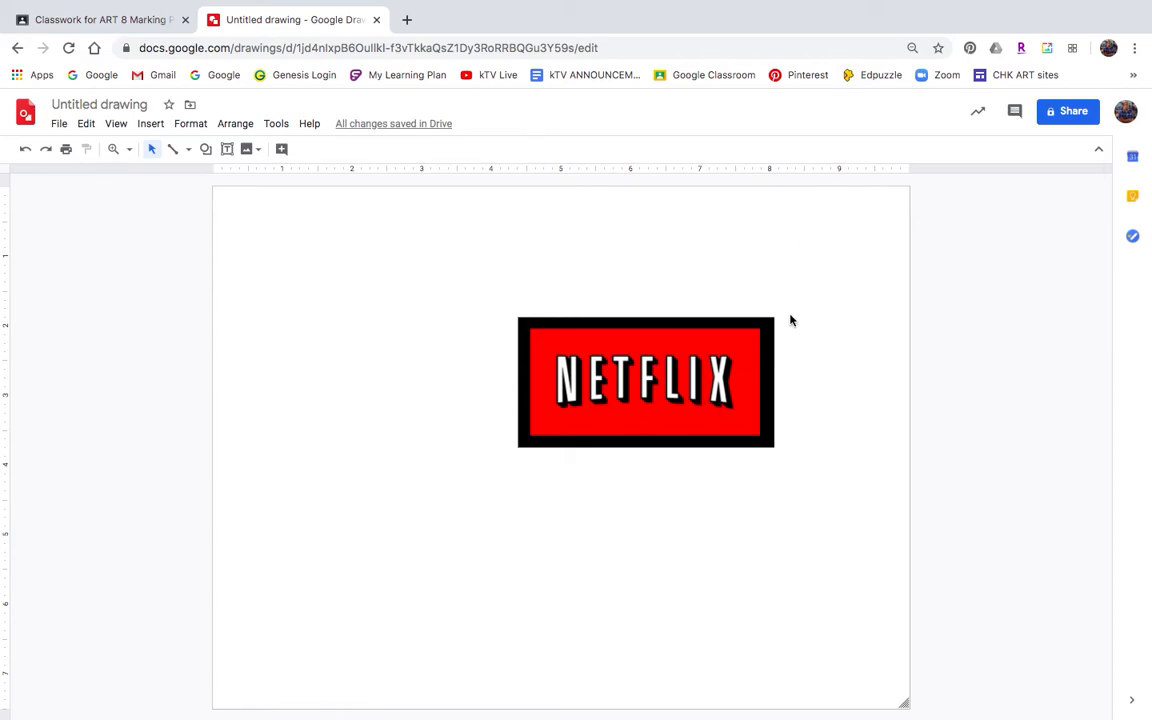
- Draw a closed zigzag lightning-bolt polyline, pointed at the frame's lower-left corner and widening to the page's lower-left edge, about 4.5 by 3.1 inches
click(187, 151)
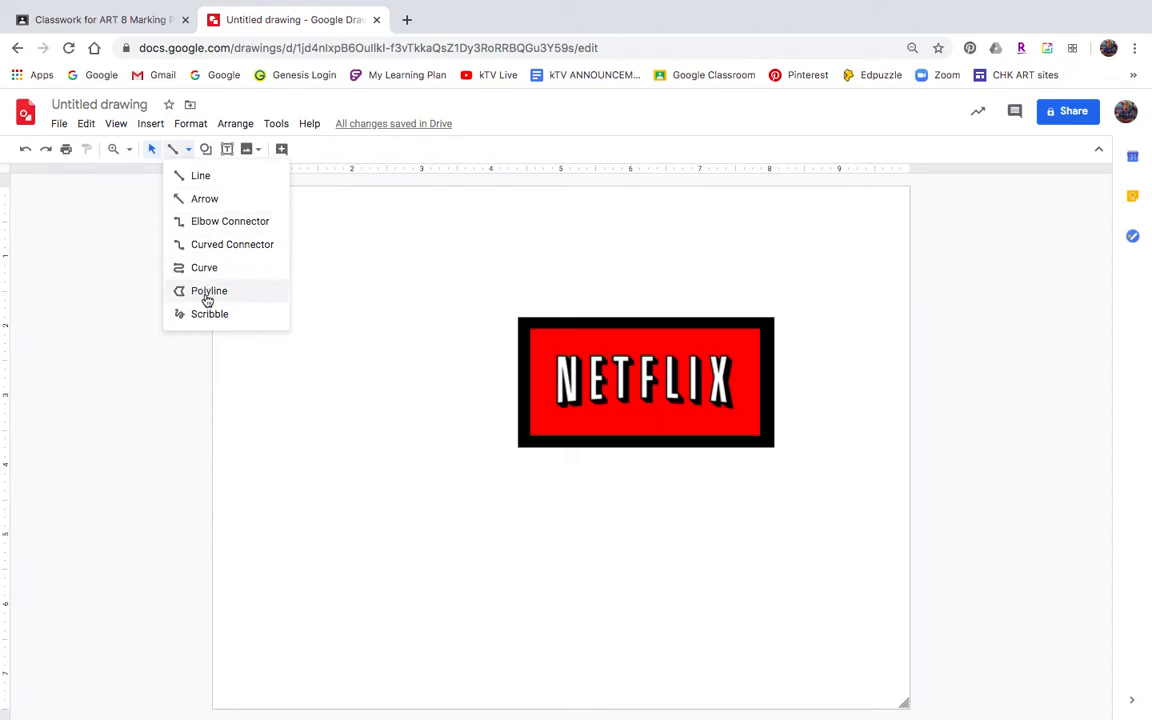
click(355, 301)
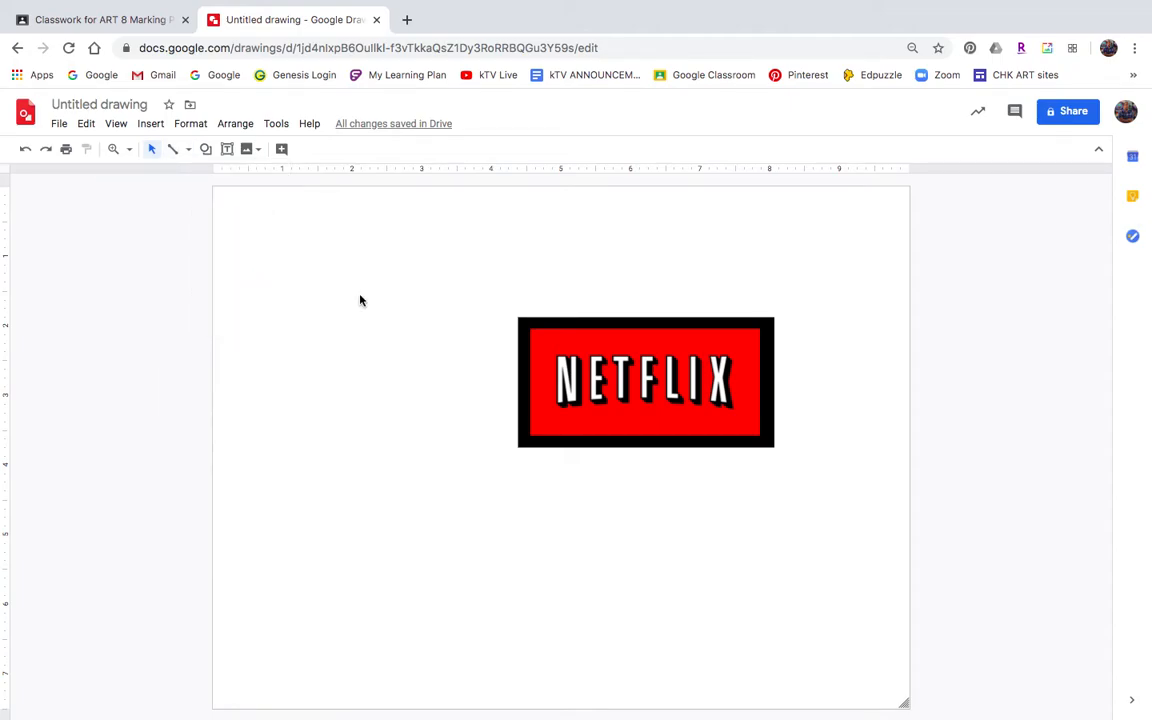
click(190, 150)
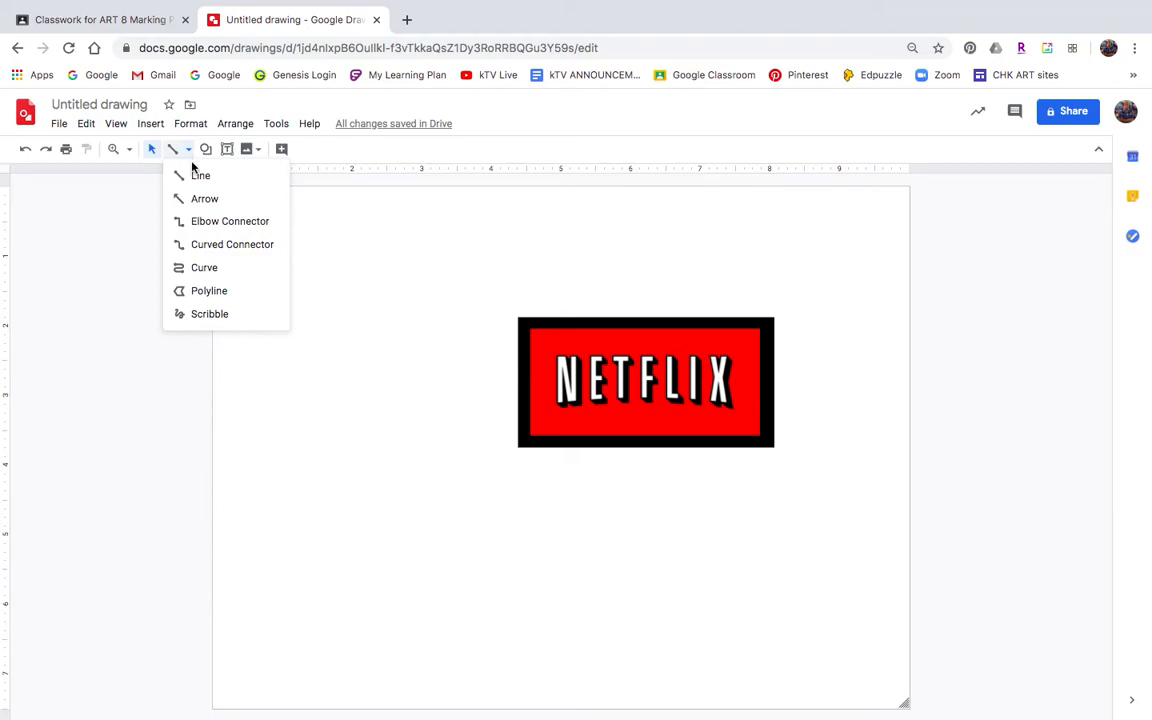
click(205, 291)
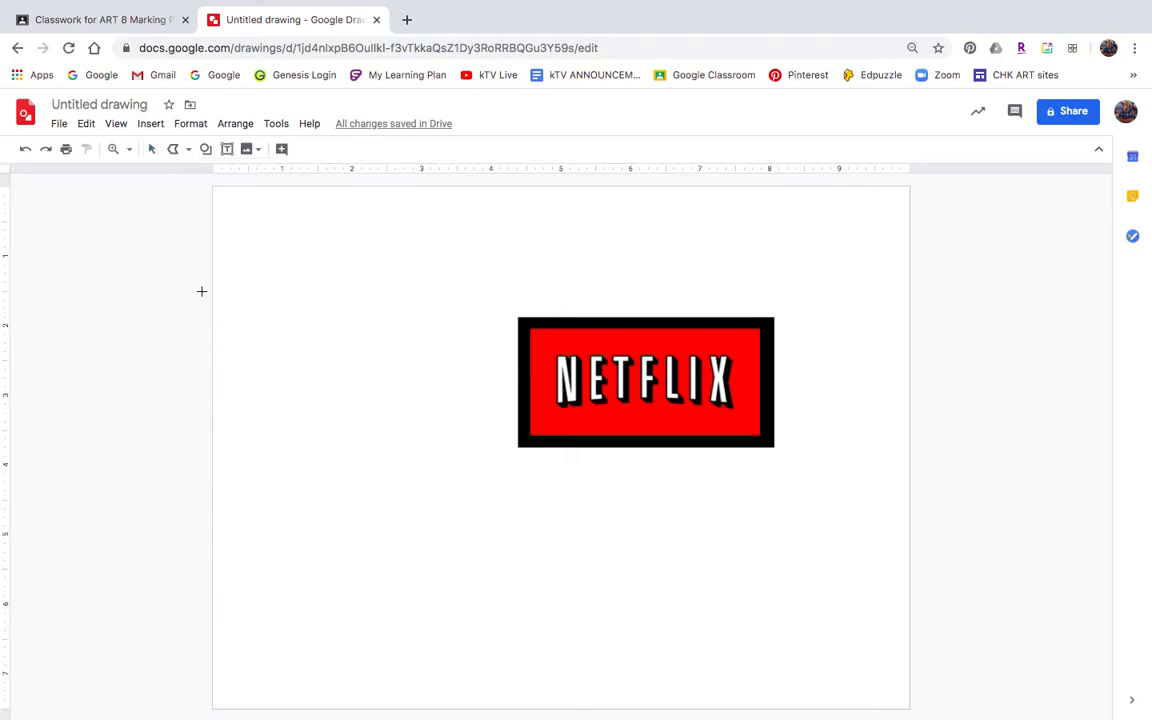
click(523, 427)
click(346, 497)
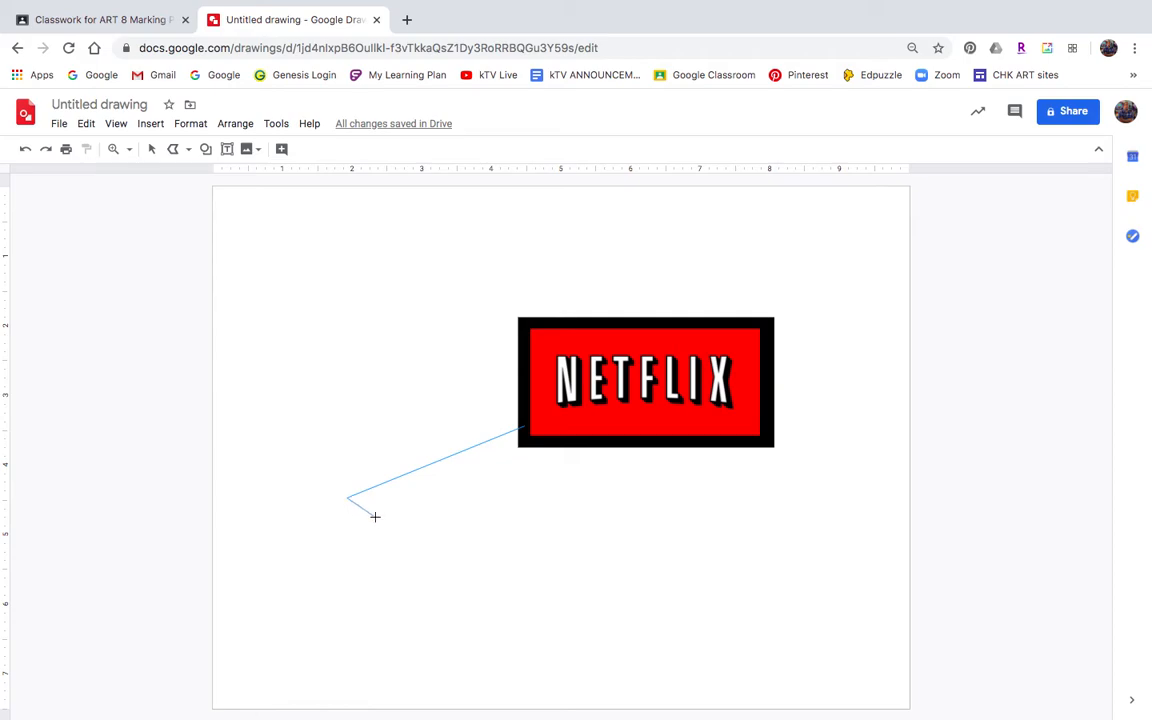
click(380, 516)
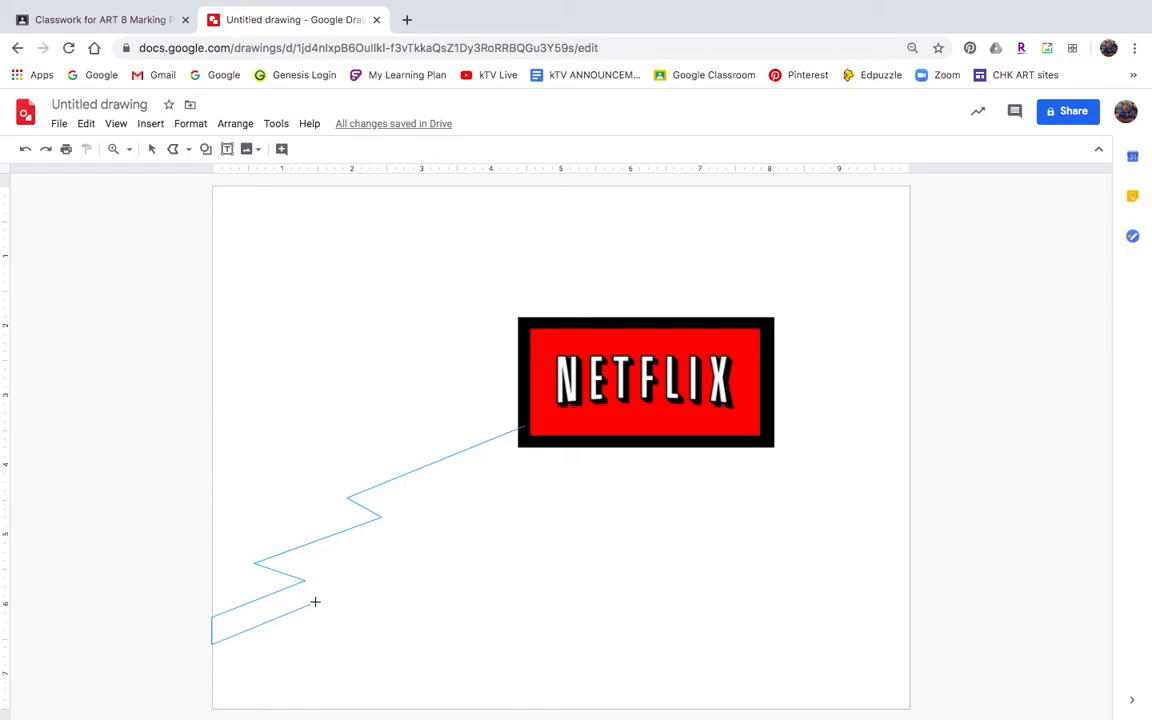
click(366, 577)
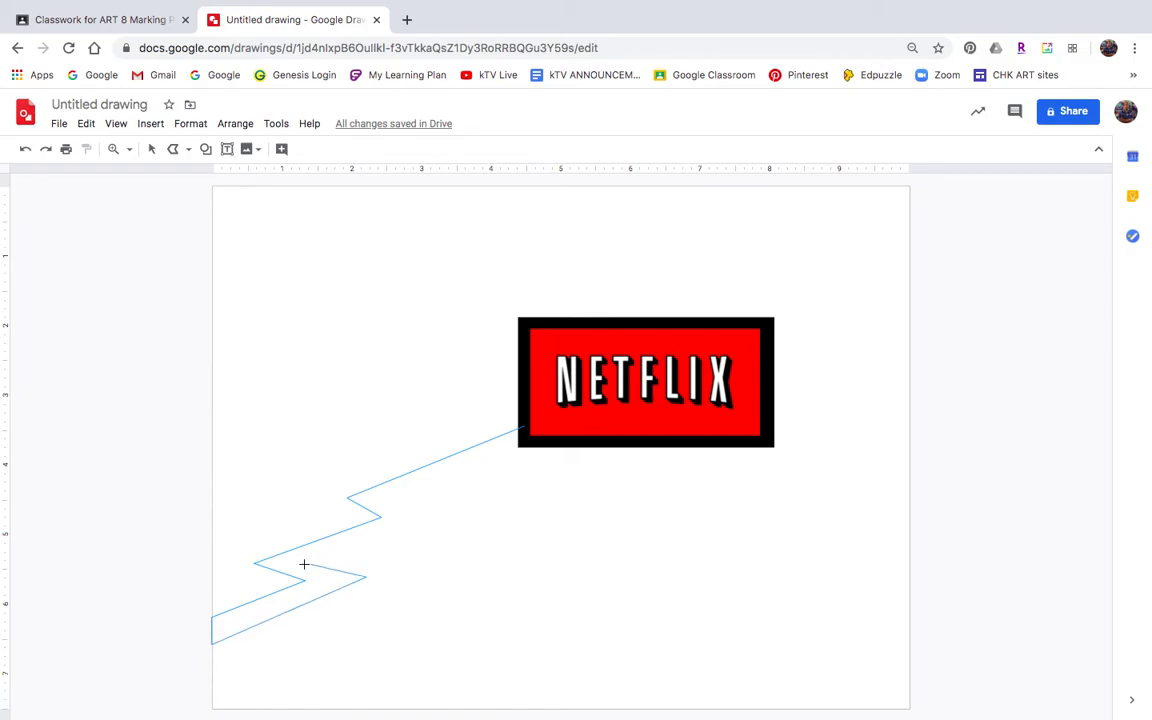
click(304, 562)
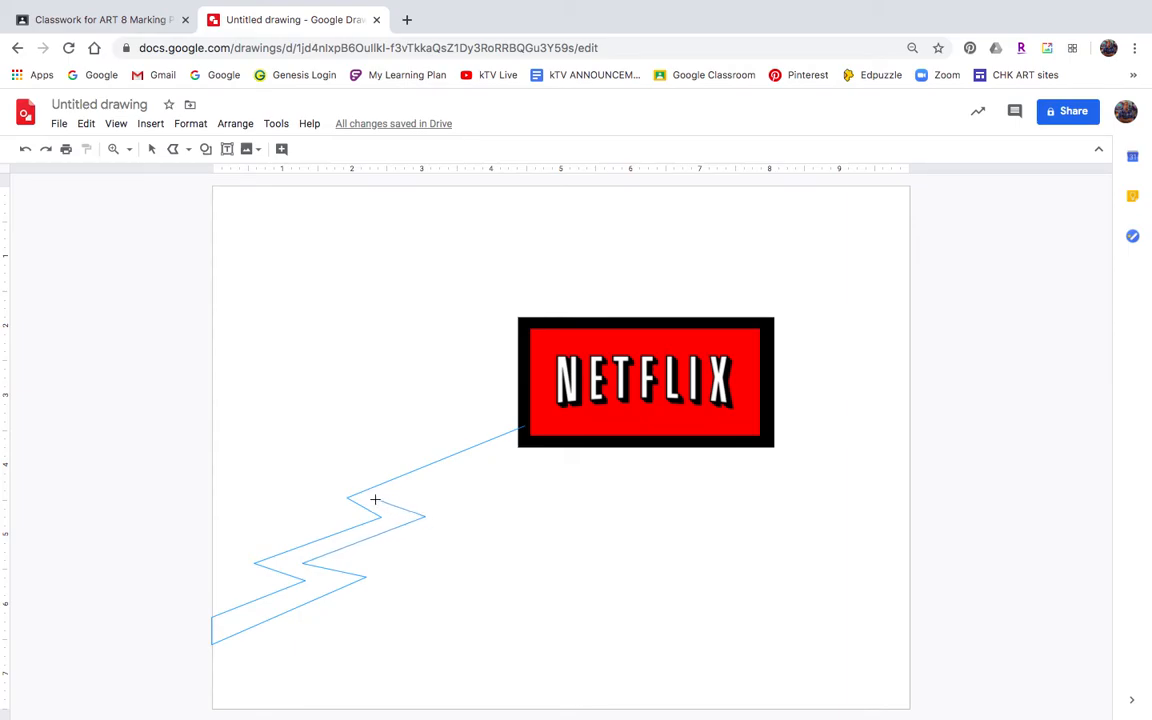
click(523, 430)
click(523, 430)
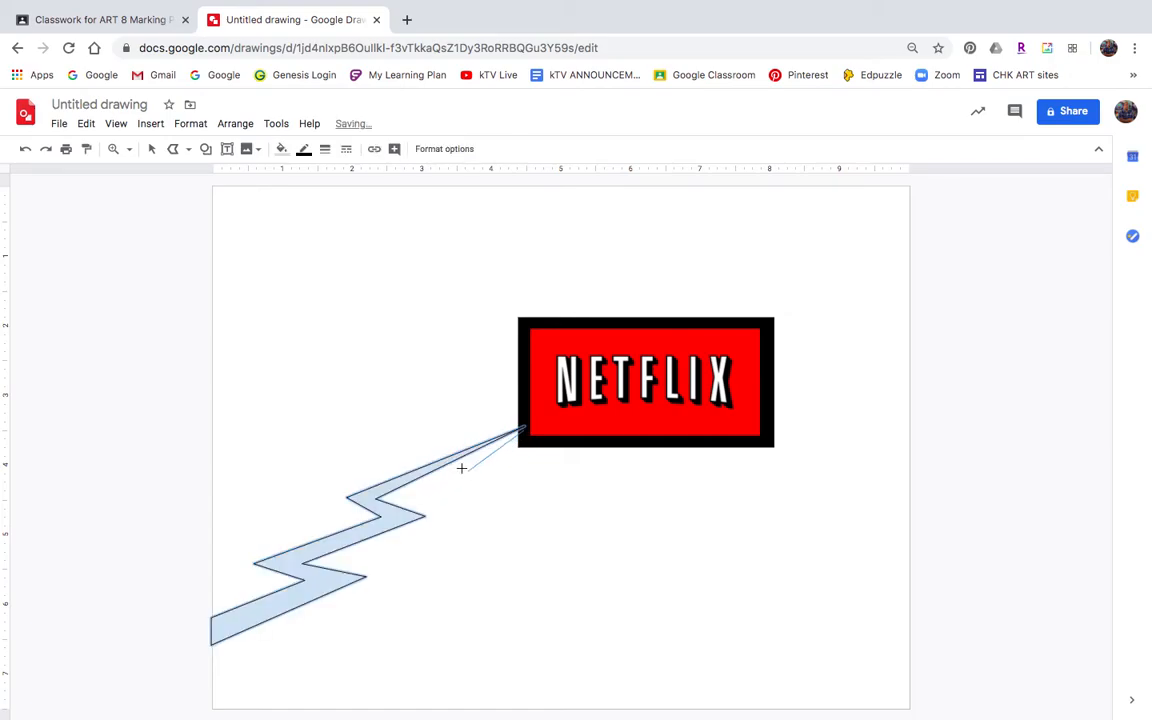
click(551, 519)
double_click(599, 563)
key(Delete)
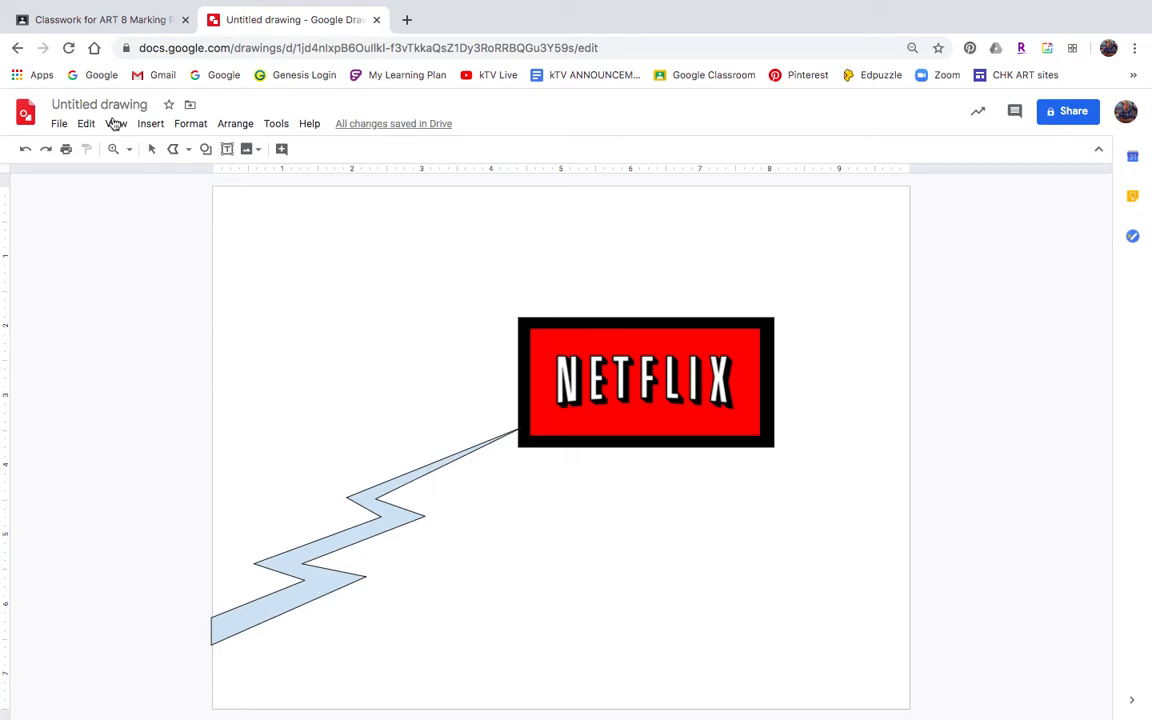
- Give the lower-left lightning bolt a transparent outline and a solid black fill
click(153, 149)
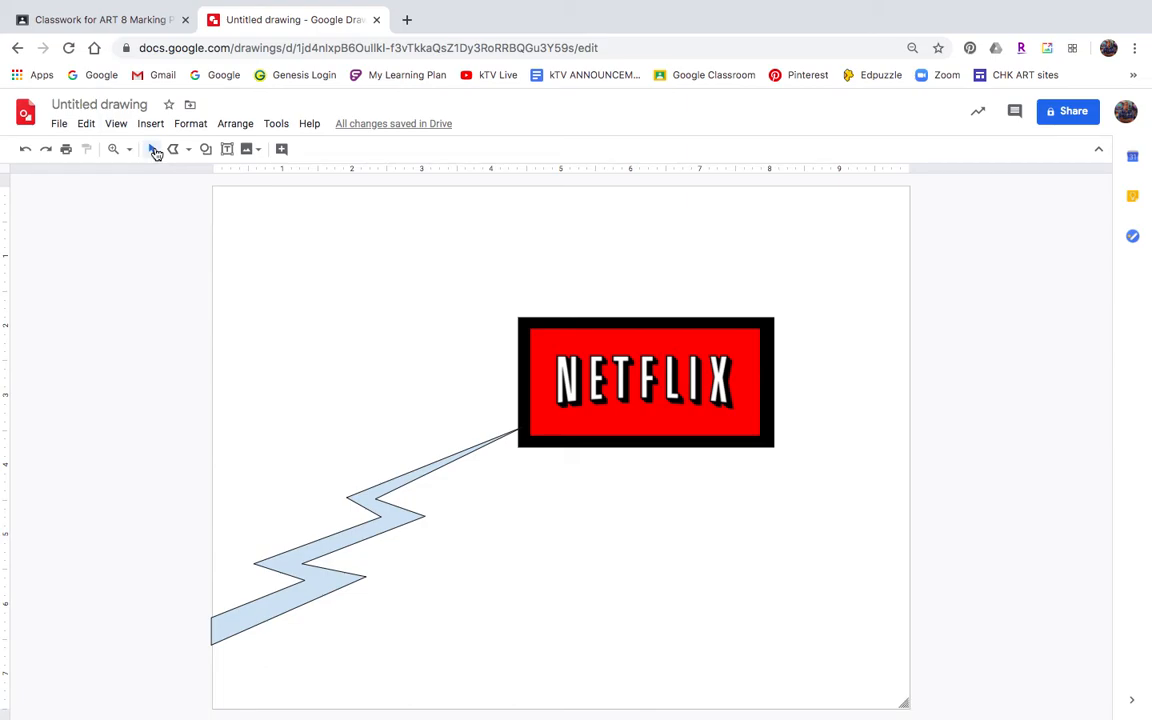
click(389, 517)
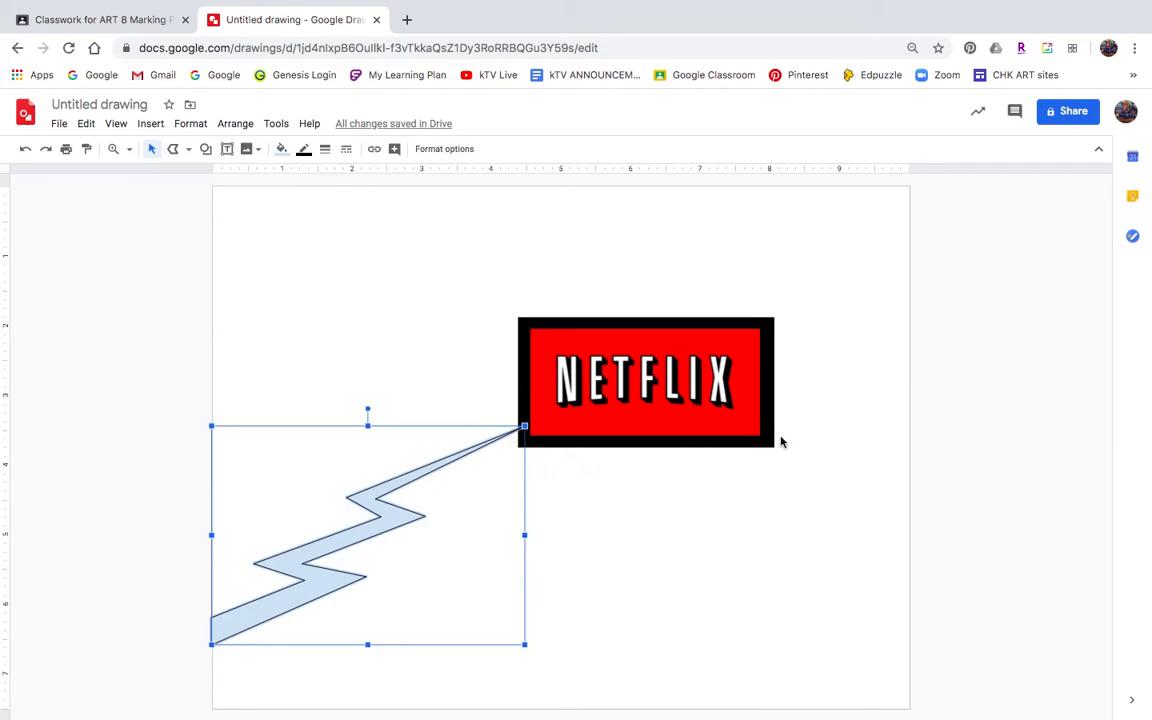
click(303, 150)
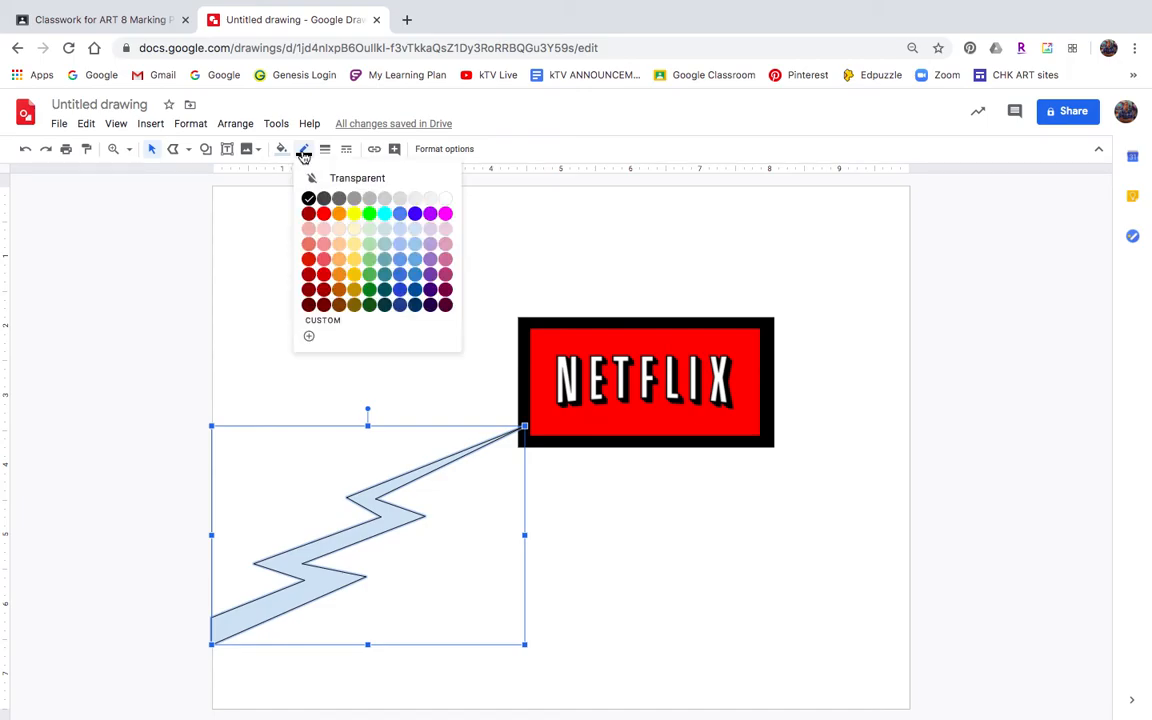
click(350, 178)
click(281, 149)
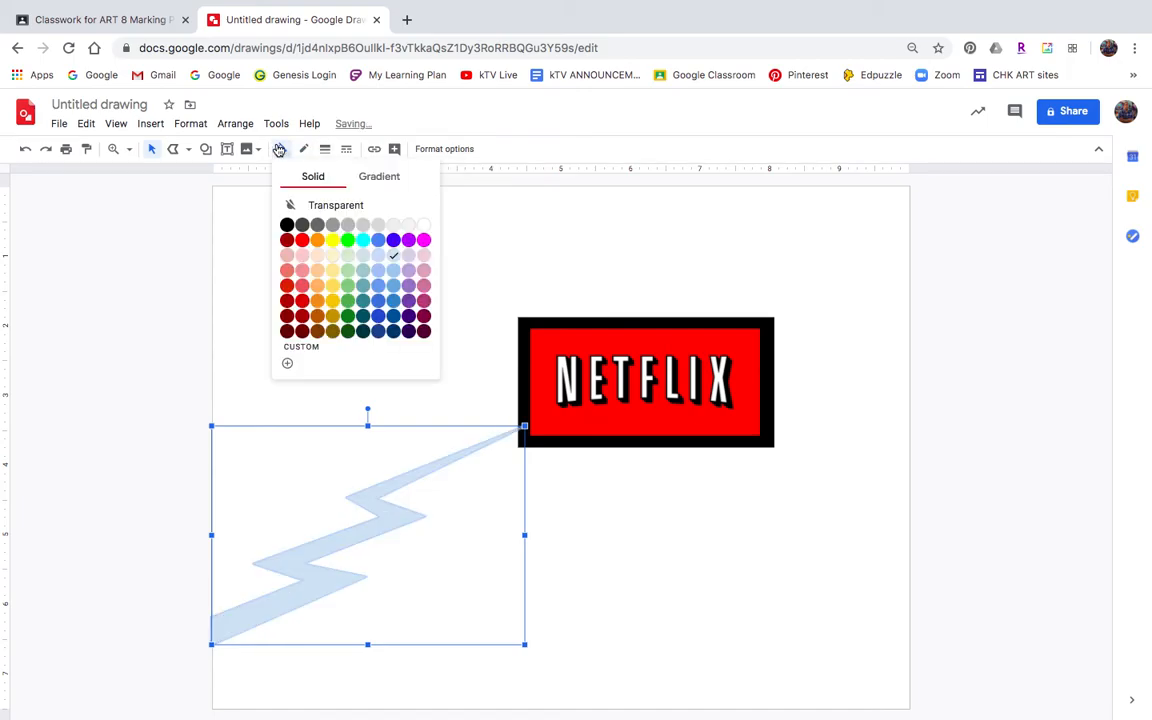
click(287, 226)
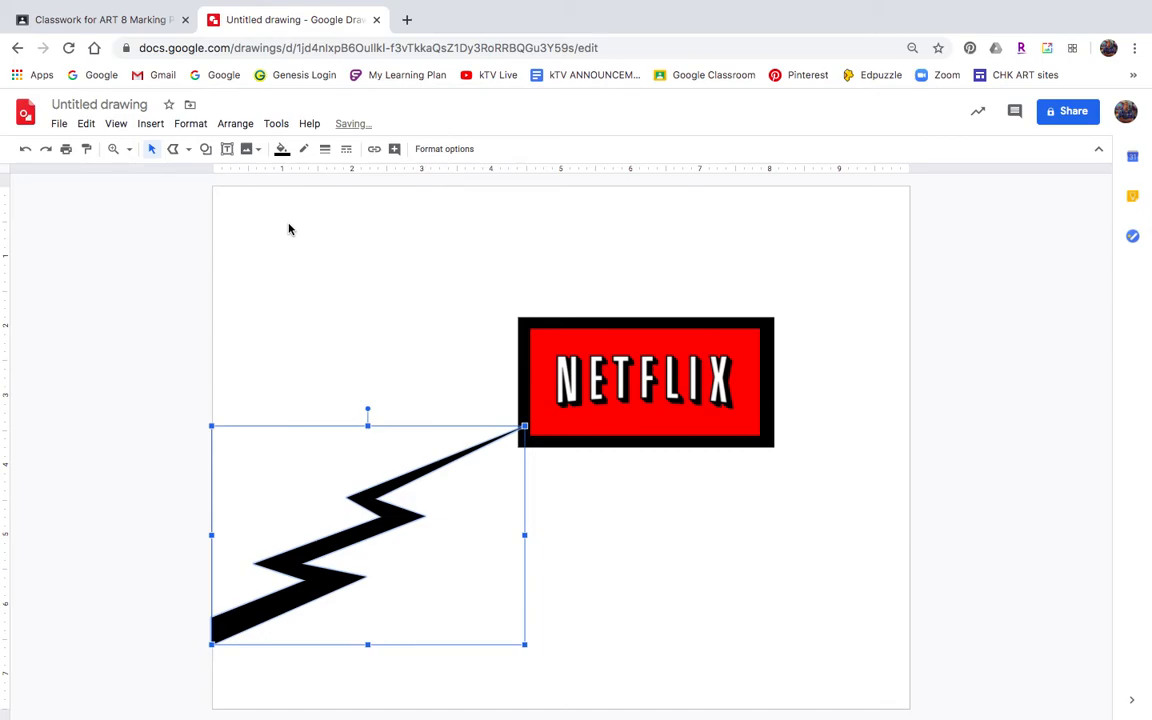
click(694, 549)
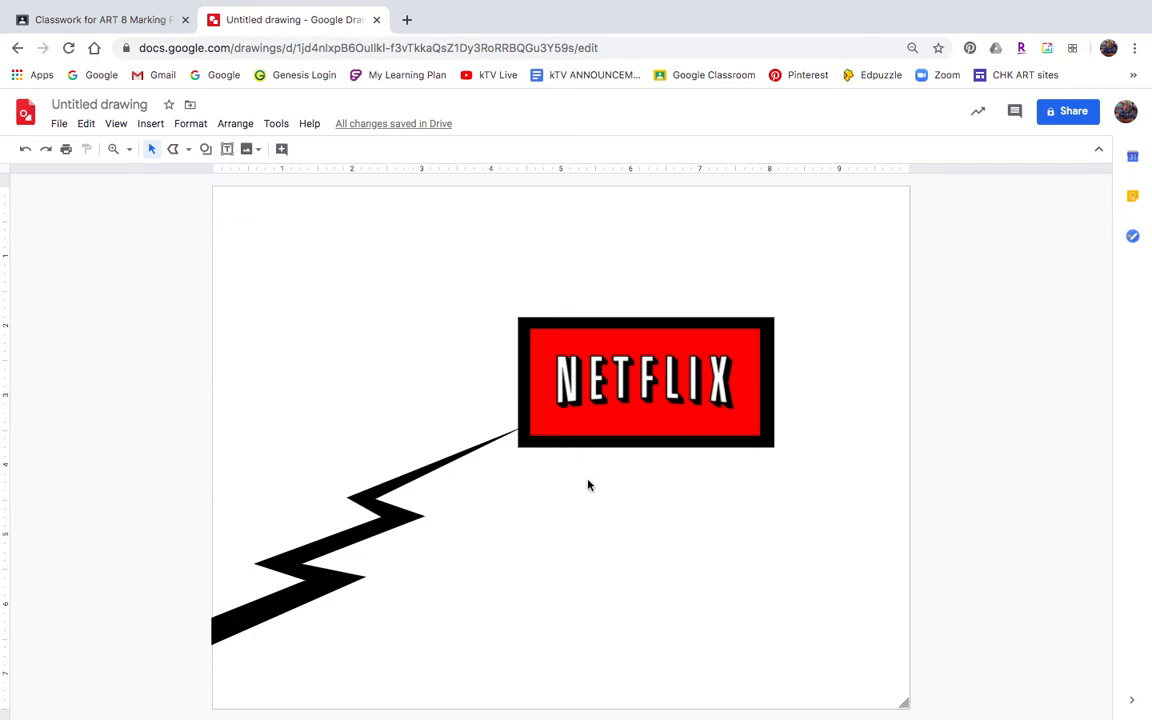
- Draw a second closed lightning-bolt polyline from the frame's bottom edge, widening down to the page's bottom edge, about 1.7 by 3.8 inches
click(175, 152)
click(589, 442)
click(597, 546)
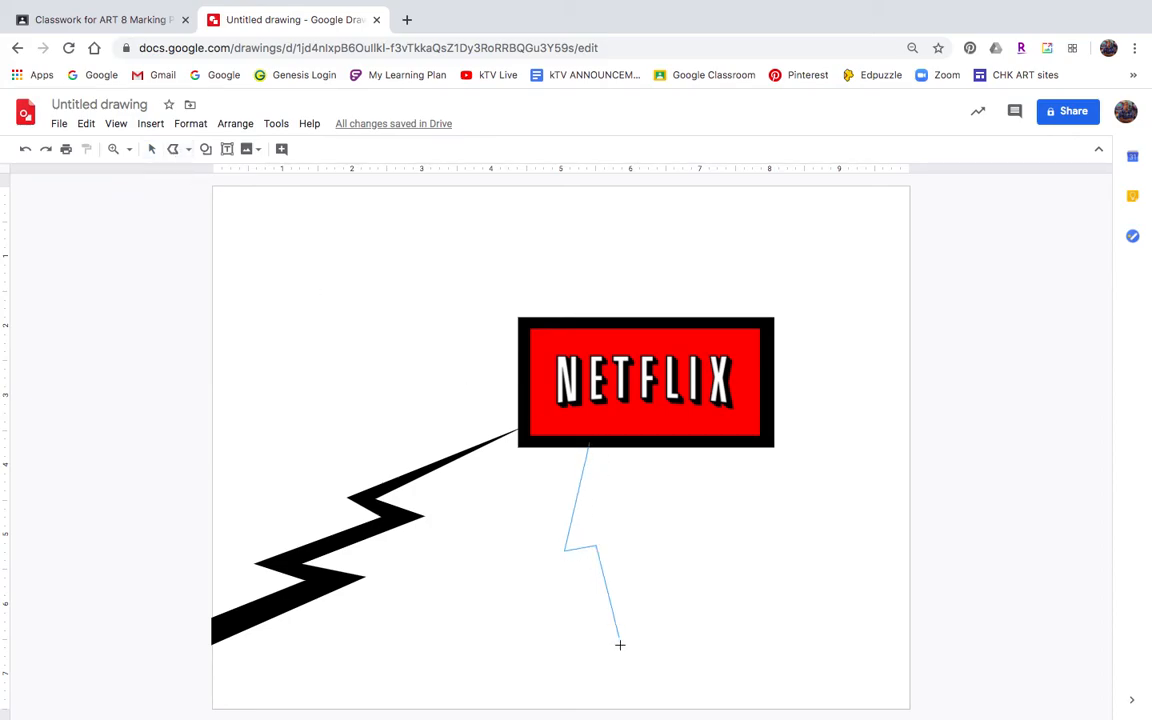
click(643, 635)
click(680, 708)
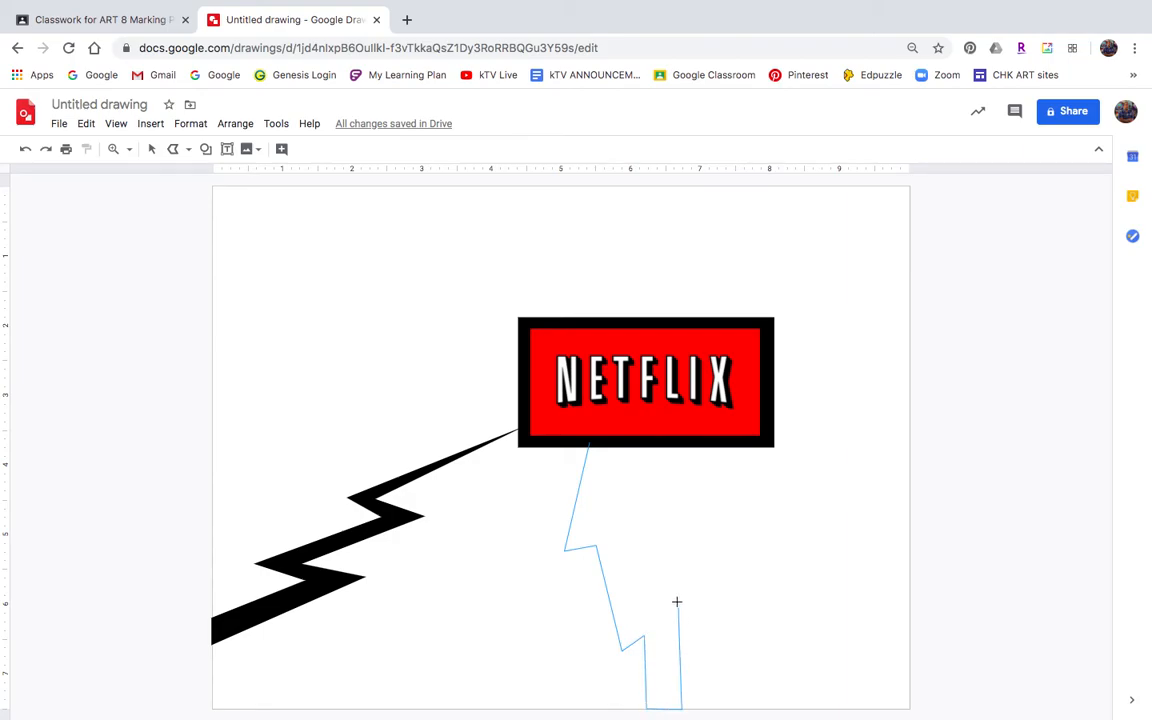
click(631, 628)
click(583, 528)
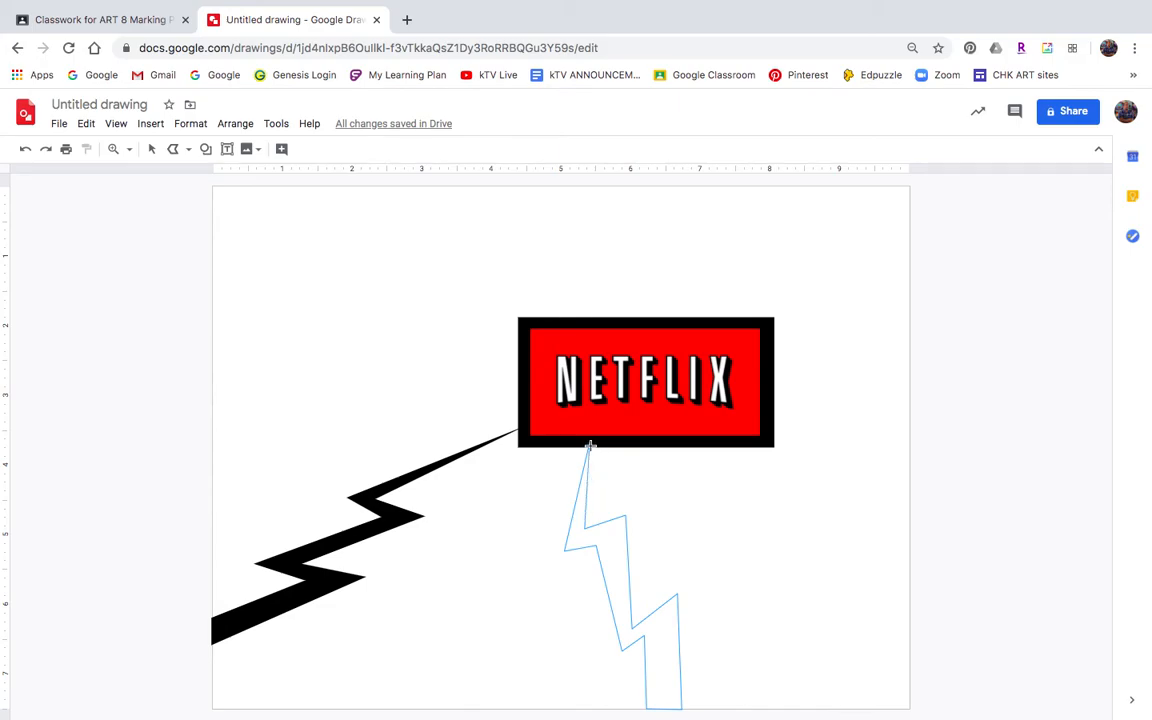
click(590, 445)
- Give the bolt below the frame a transparent outline and a solid black fill
click(152, 149)
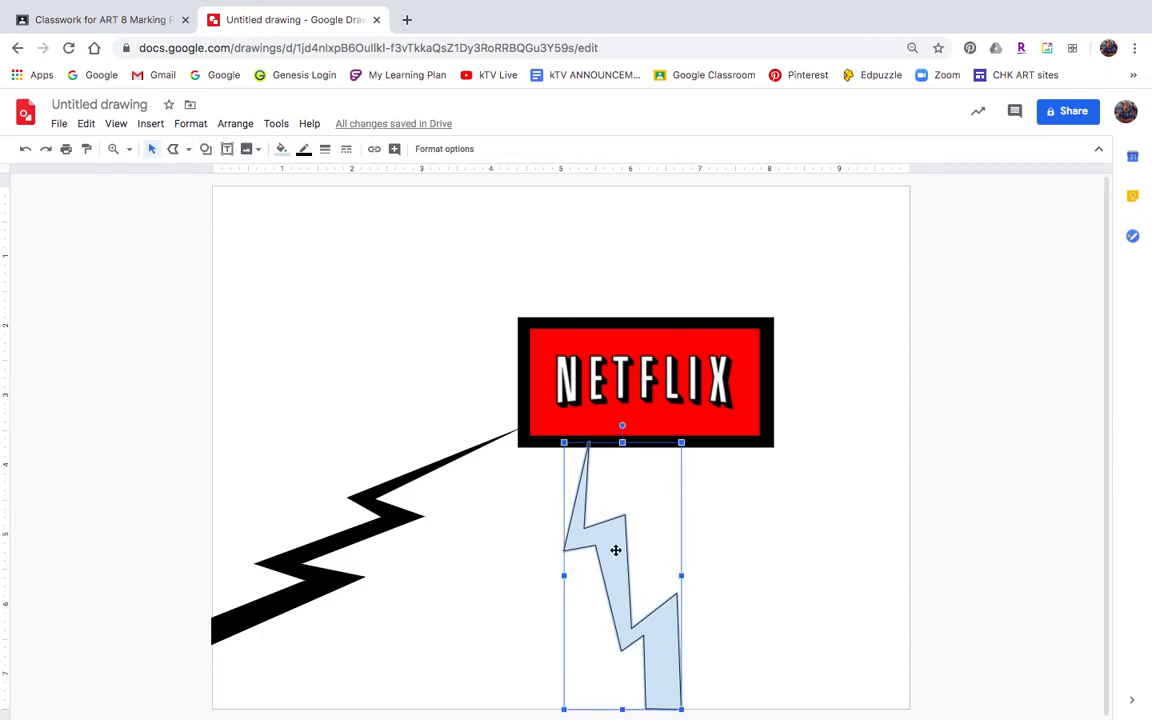
click(303, 150)
click(355, 180)
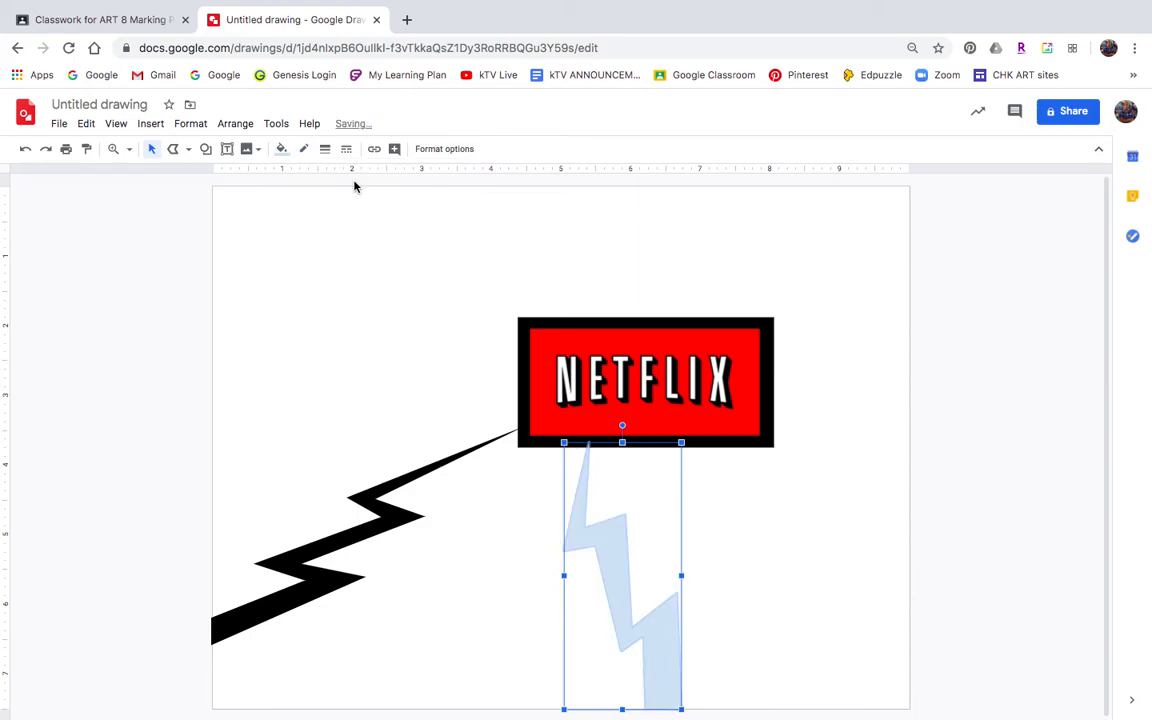
click(281, 149)
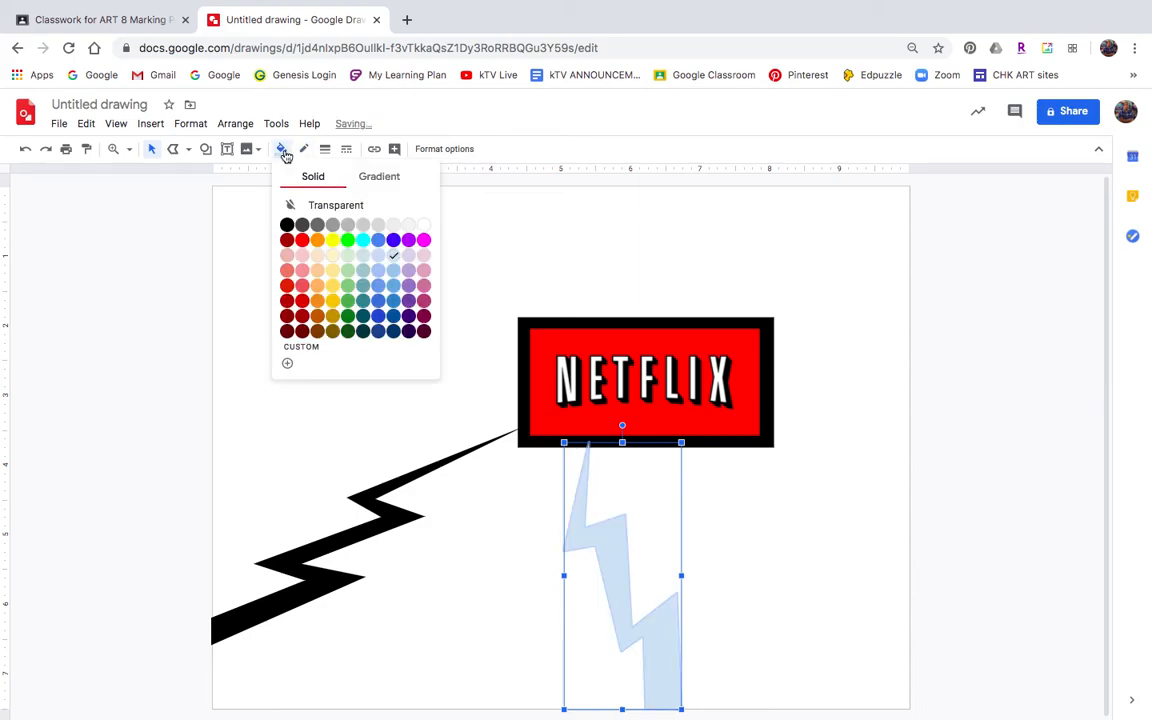
click(288, 228)
click(764, 563)
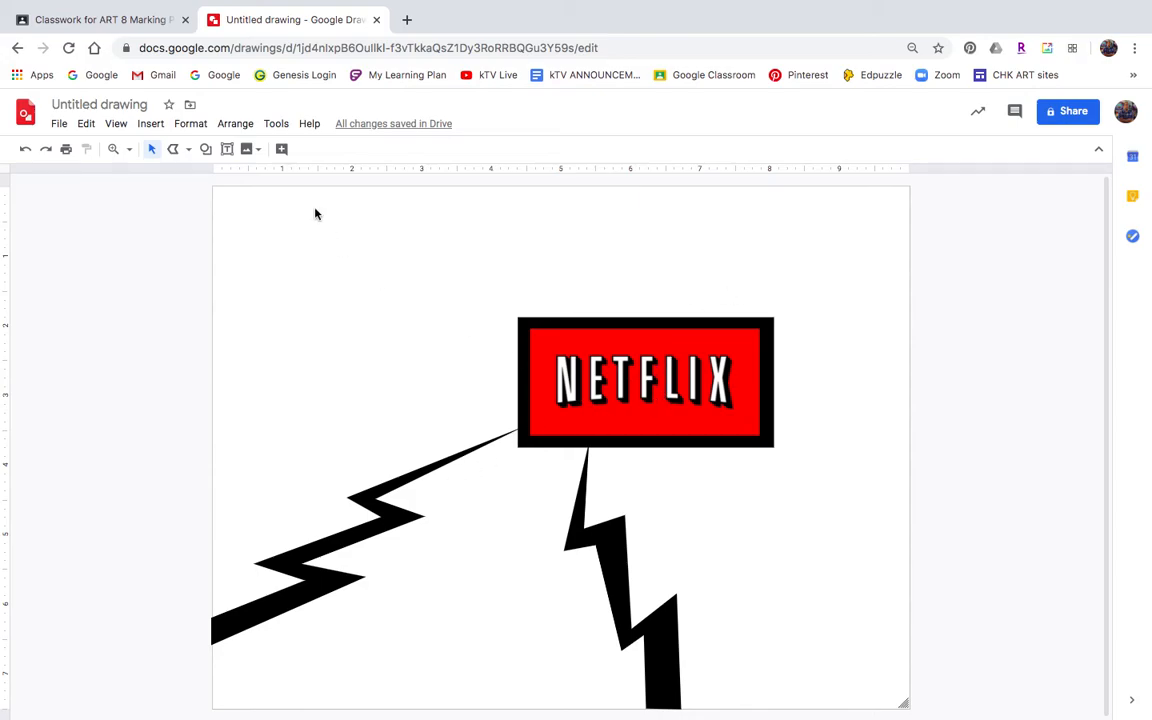
- Start a third lightning-bolt polyline from the frame's upper-left side, heading toward the upper left of the page
click(172, 149)
drag(522, 342, 418, 283)
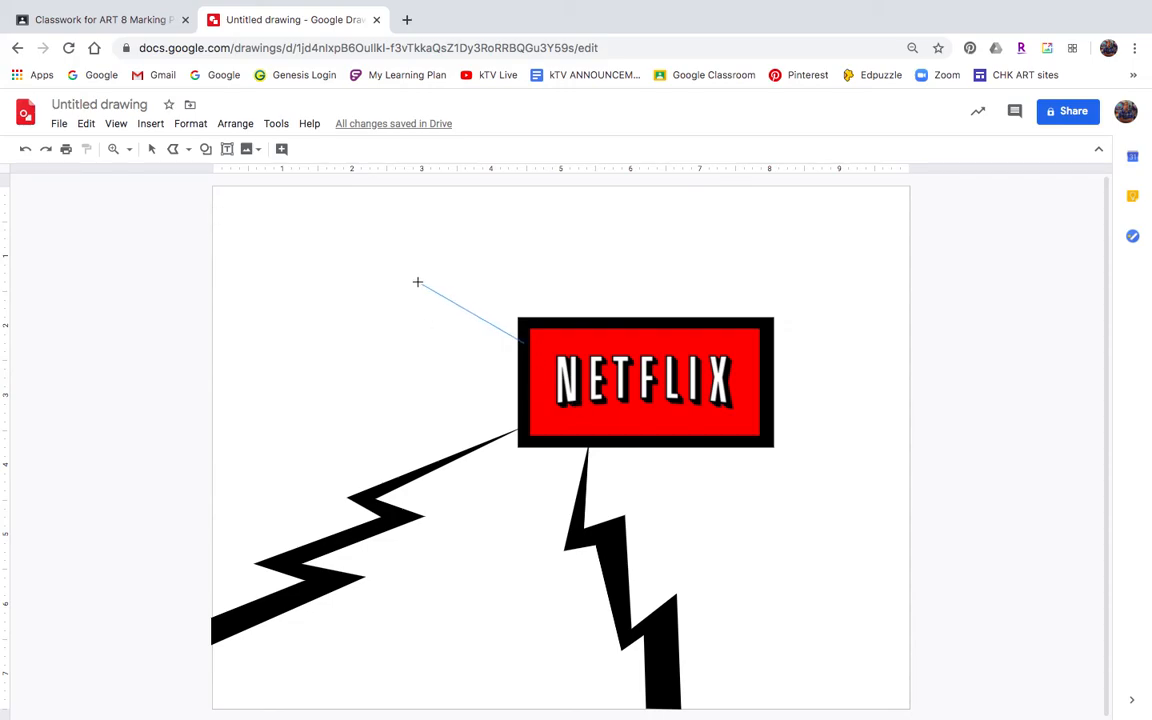